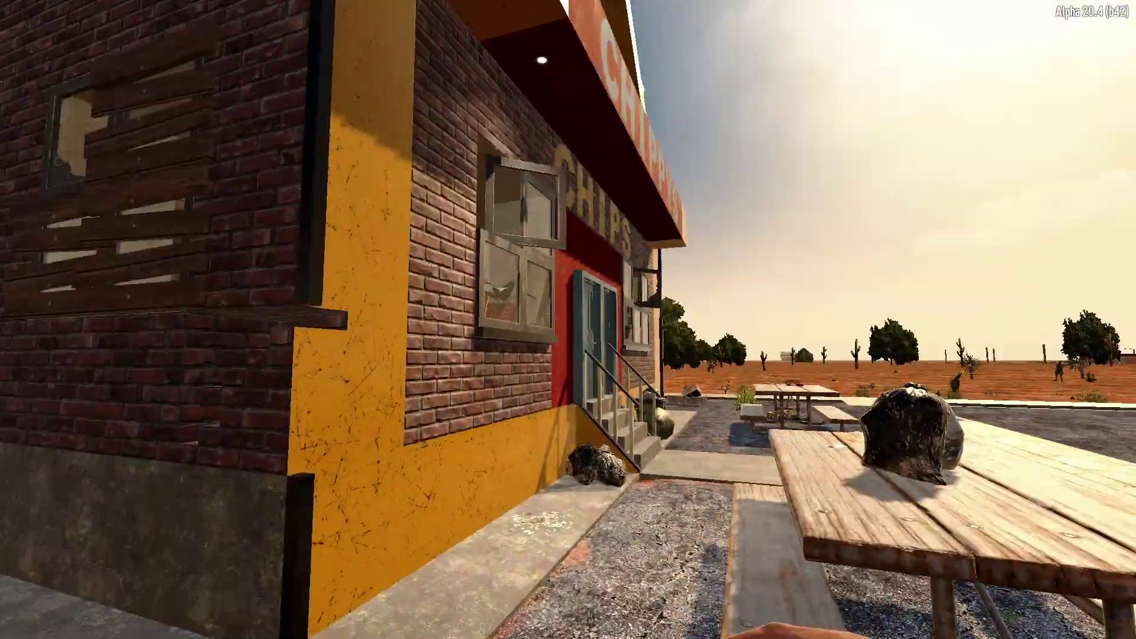
- Walk along the Chips shop counter, punch the zombie, and head back out to the parking lot
key(w)
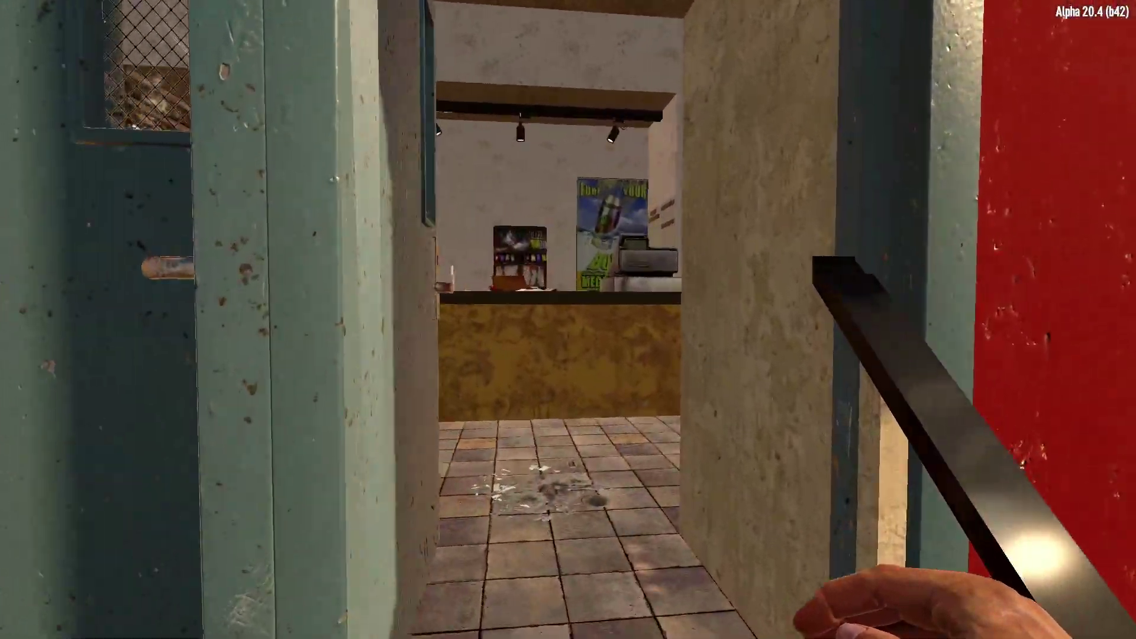
key(w)
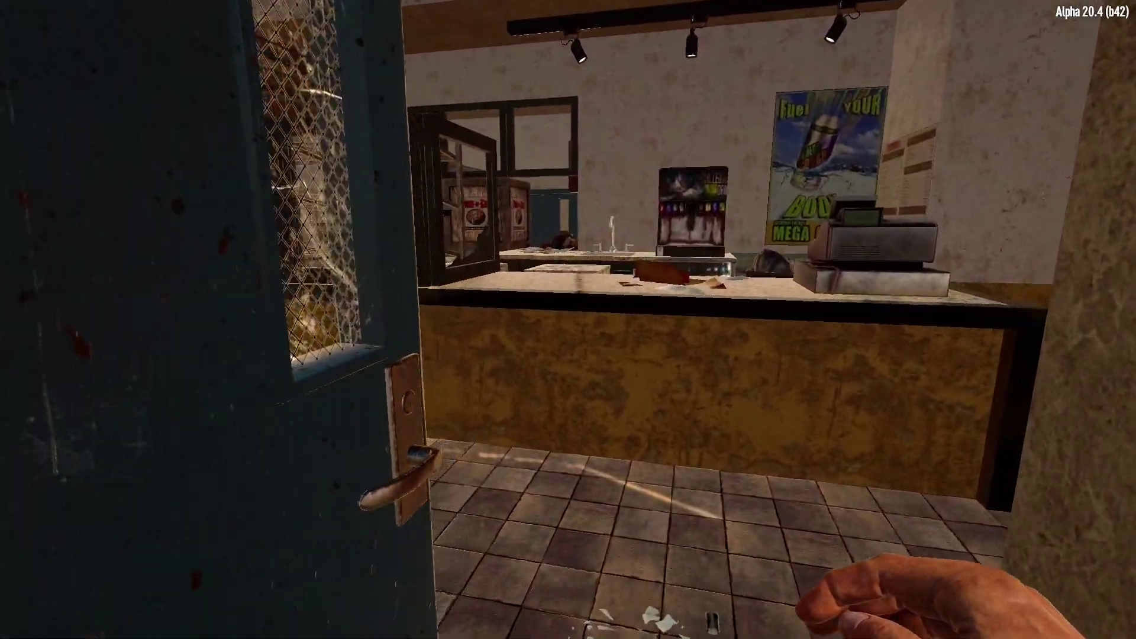
key(w)
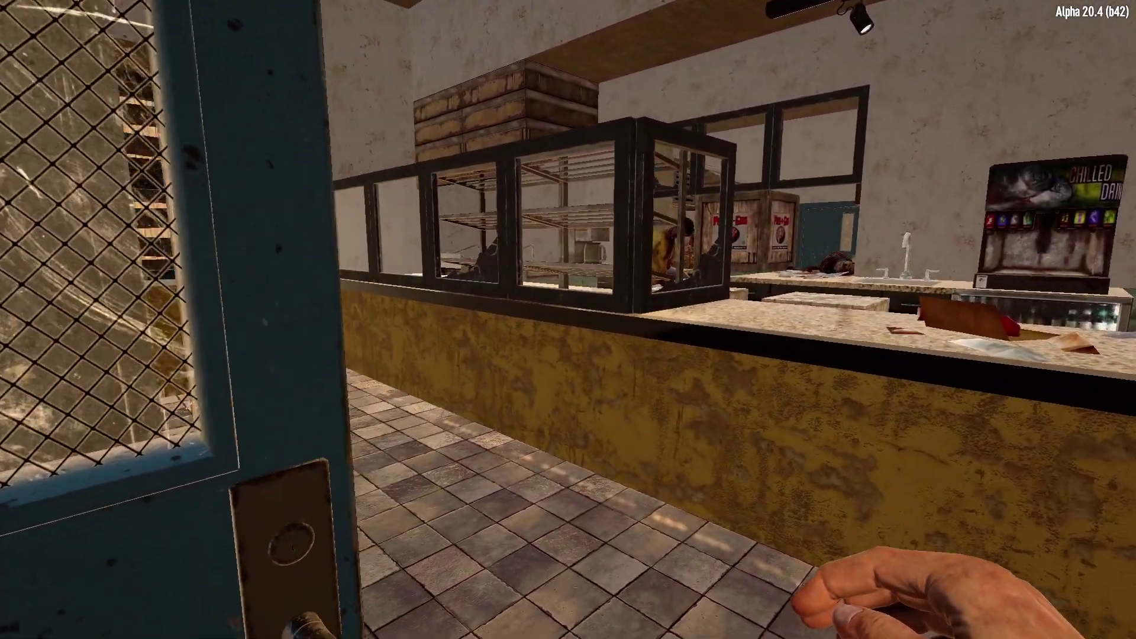
key(w)
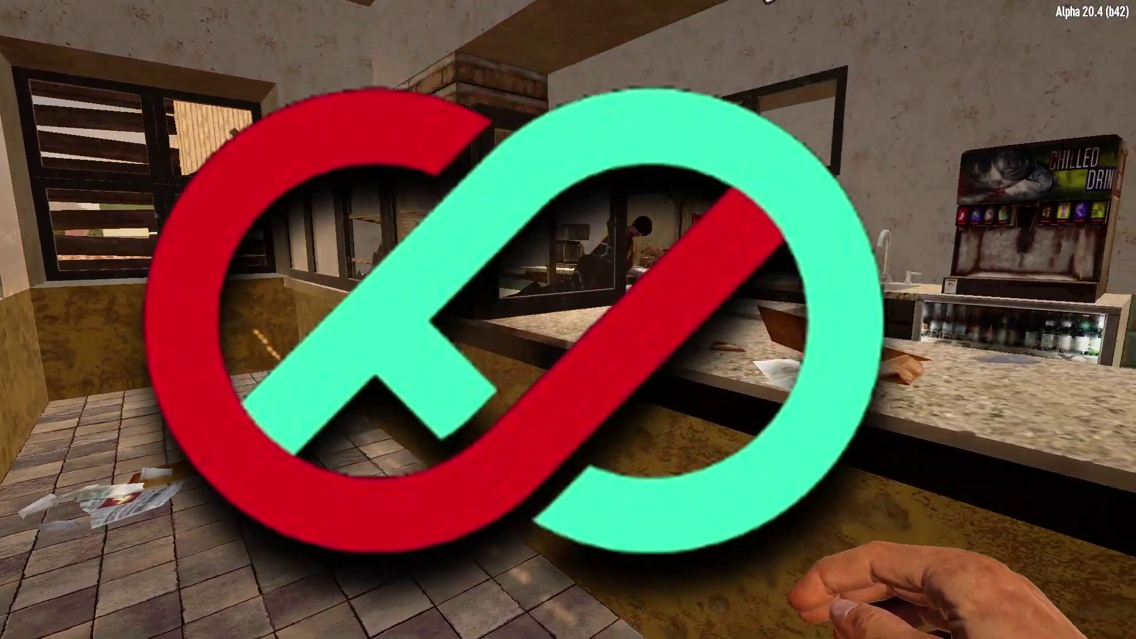
key(w)
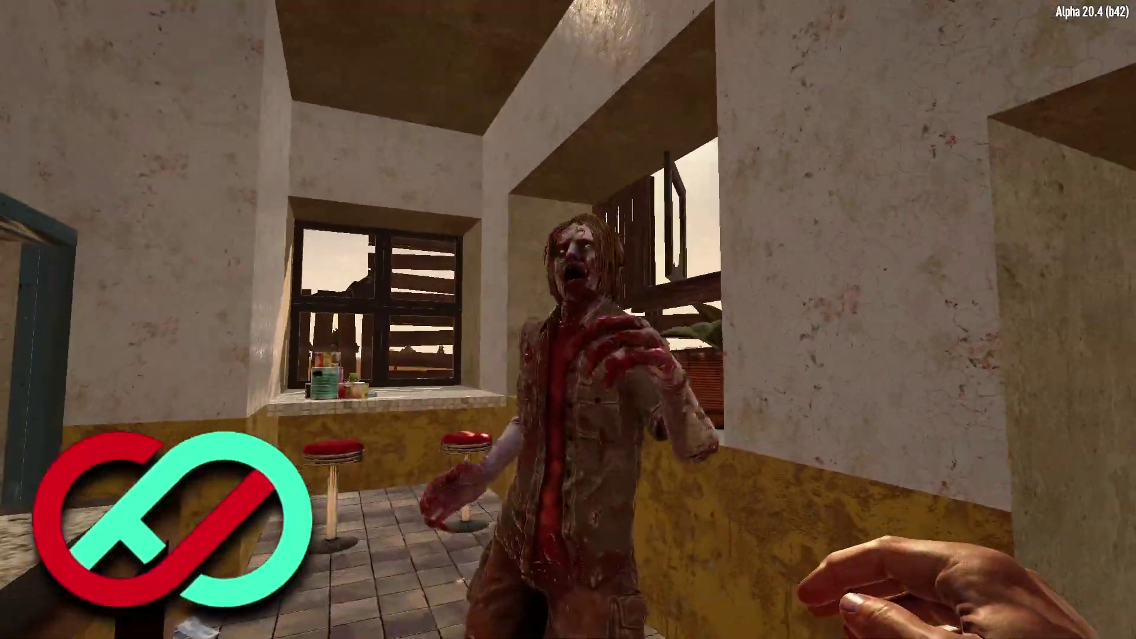
click(568, 320)
key(w)
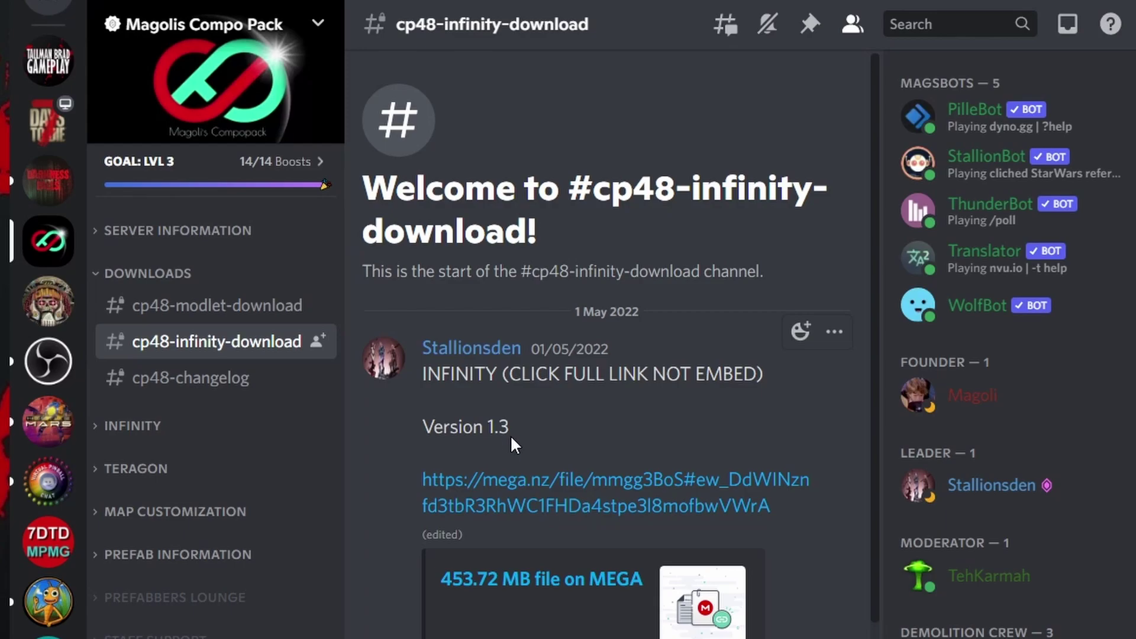
- Open the Version 1.3 mega.nz link for INFINITY (453.72 MB) in the browser
click(520, 480)
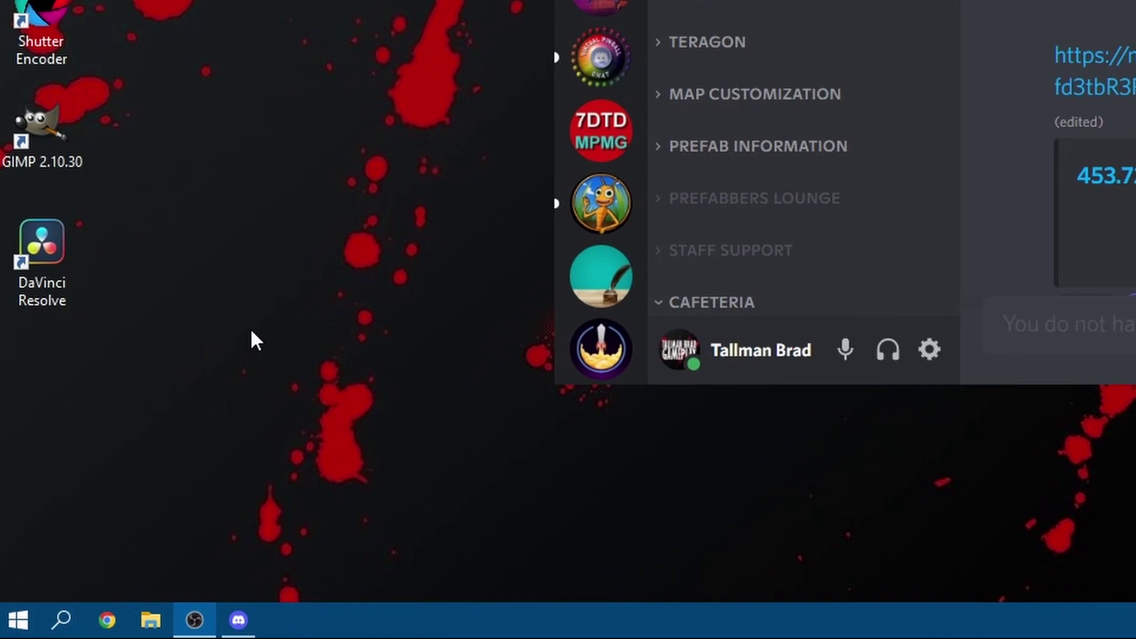
- Reach Roaming through %appdata, create a 7DaysToDie folder shortcut and move it to the desktop
click(63, 620)
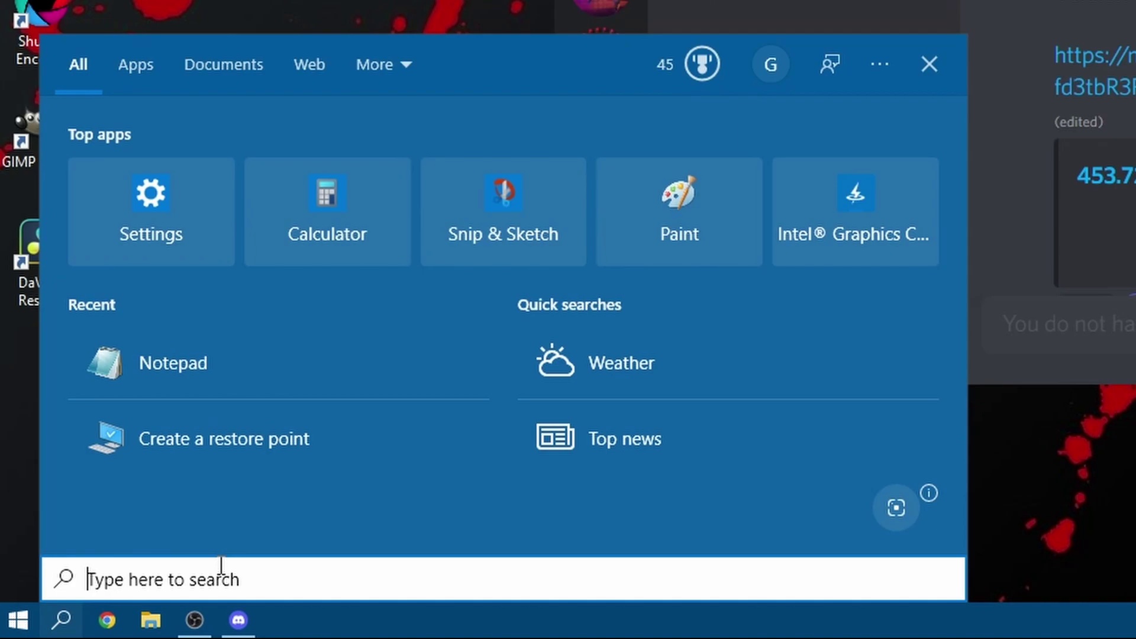
text(%appdata)
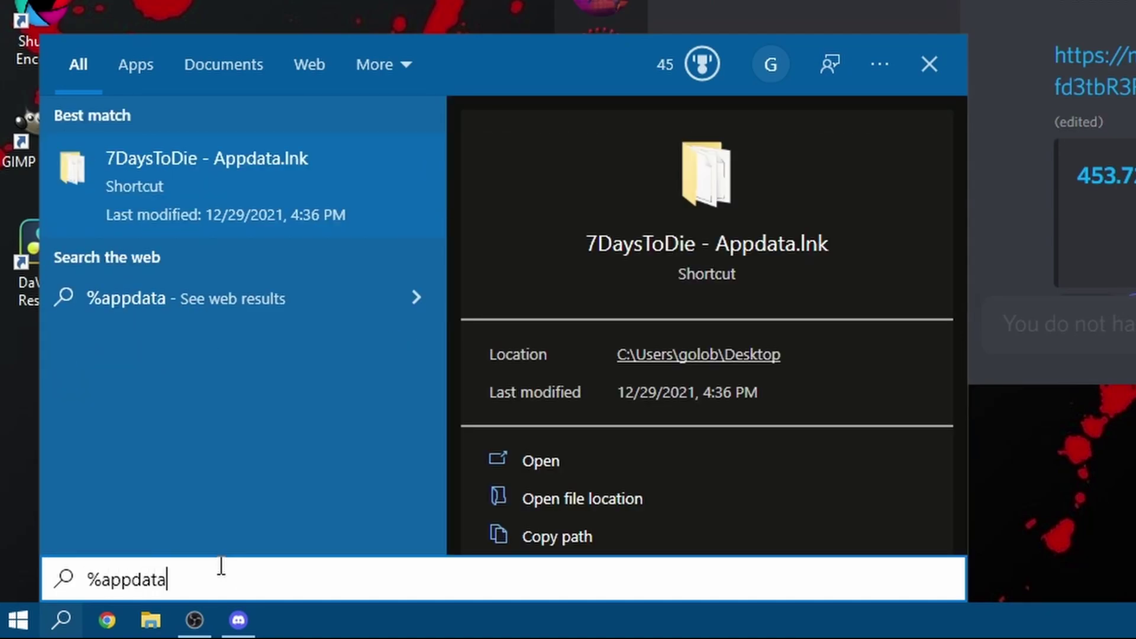
key(Return)
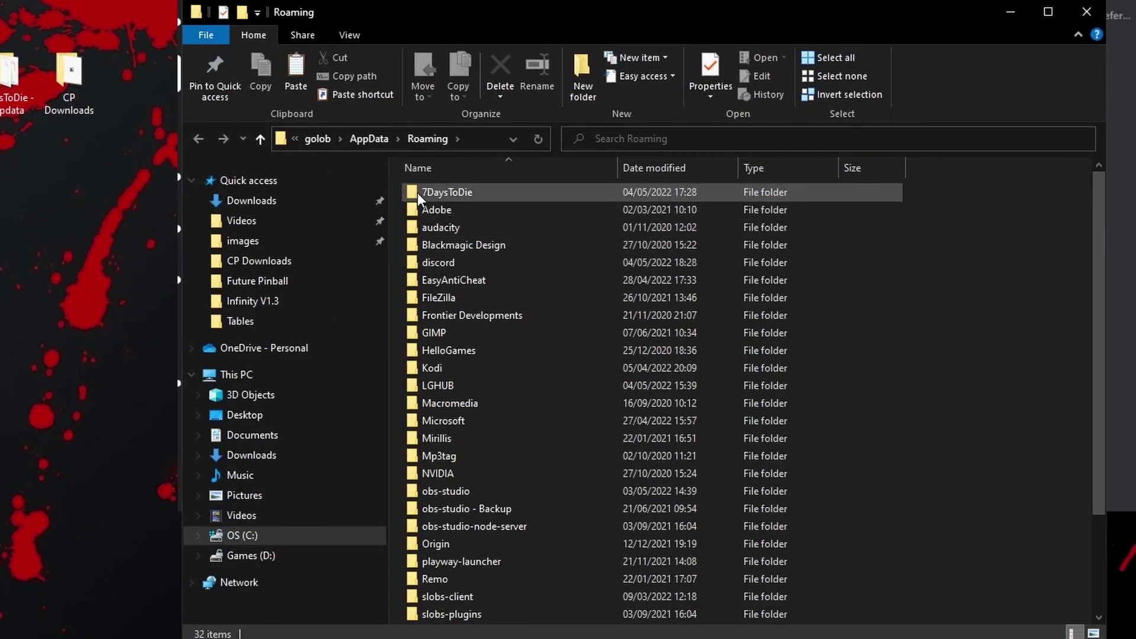
double_click(461, 194)
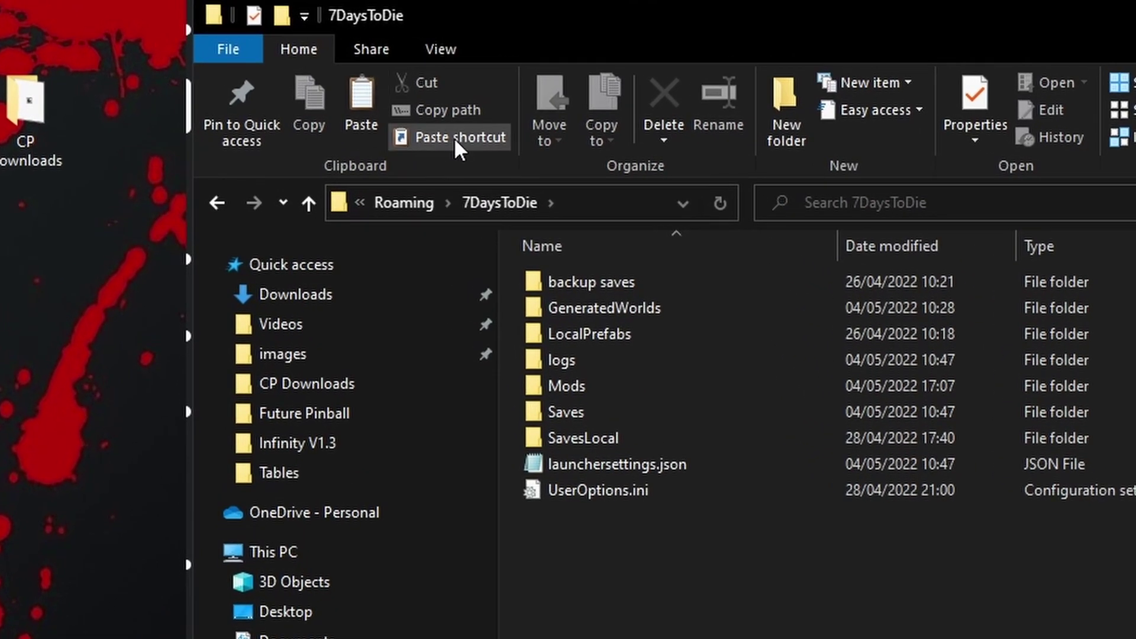
click(453, 137)
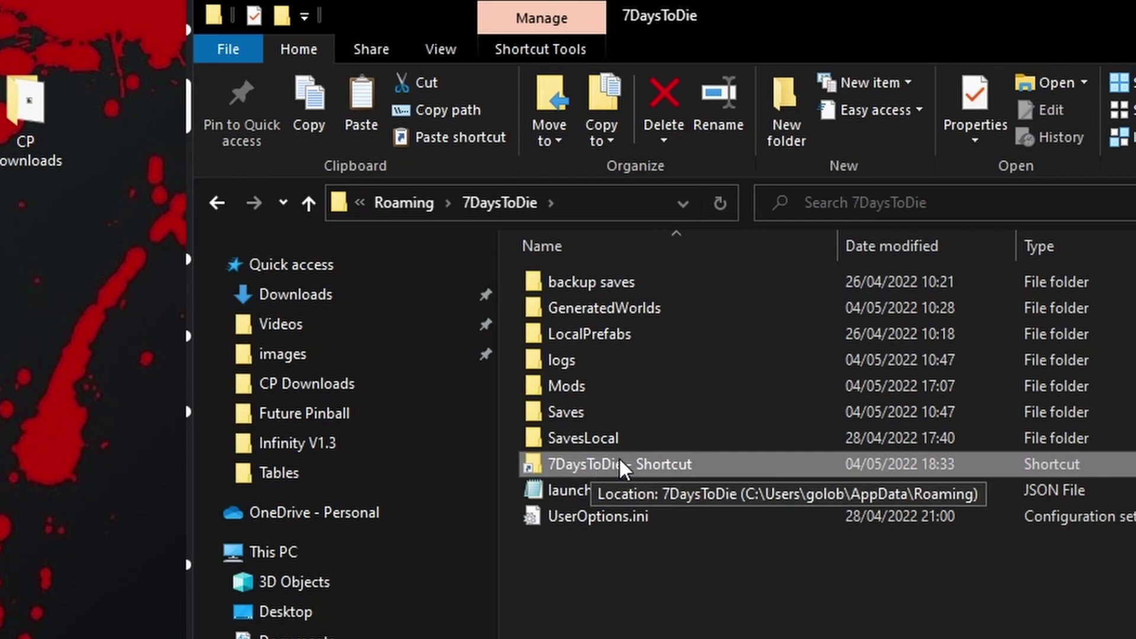
drag(600, 470, 86, 456)
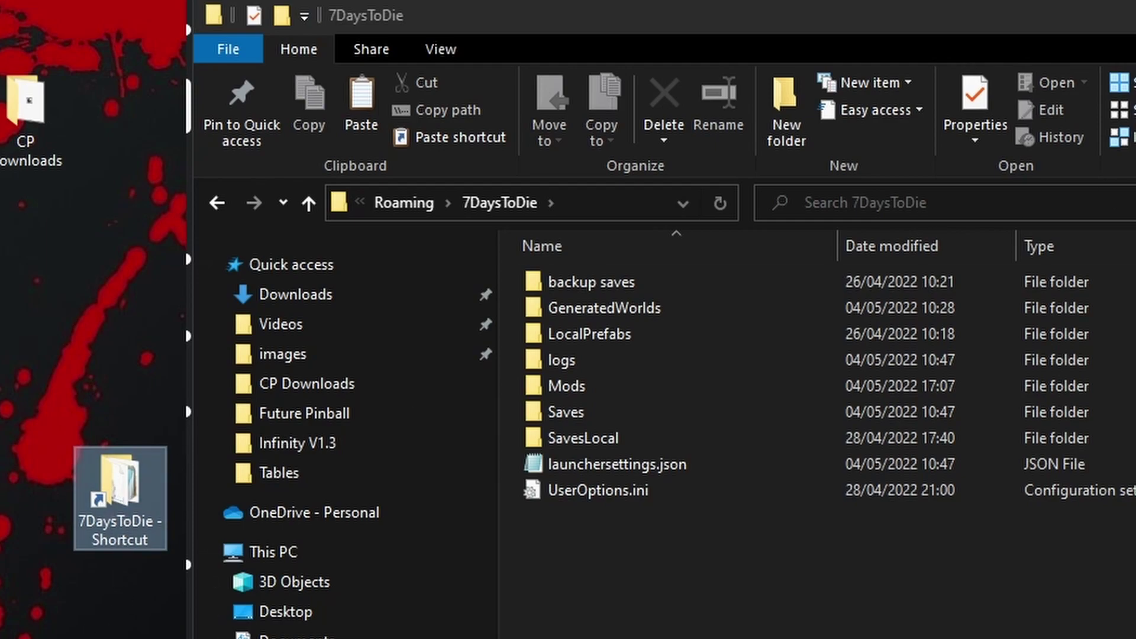
key(alt+F4)
- Delete the CP48 Complete folder from Mods, reached through the 7DaysToDie desktop shortcut
double_click(115, 481)
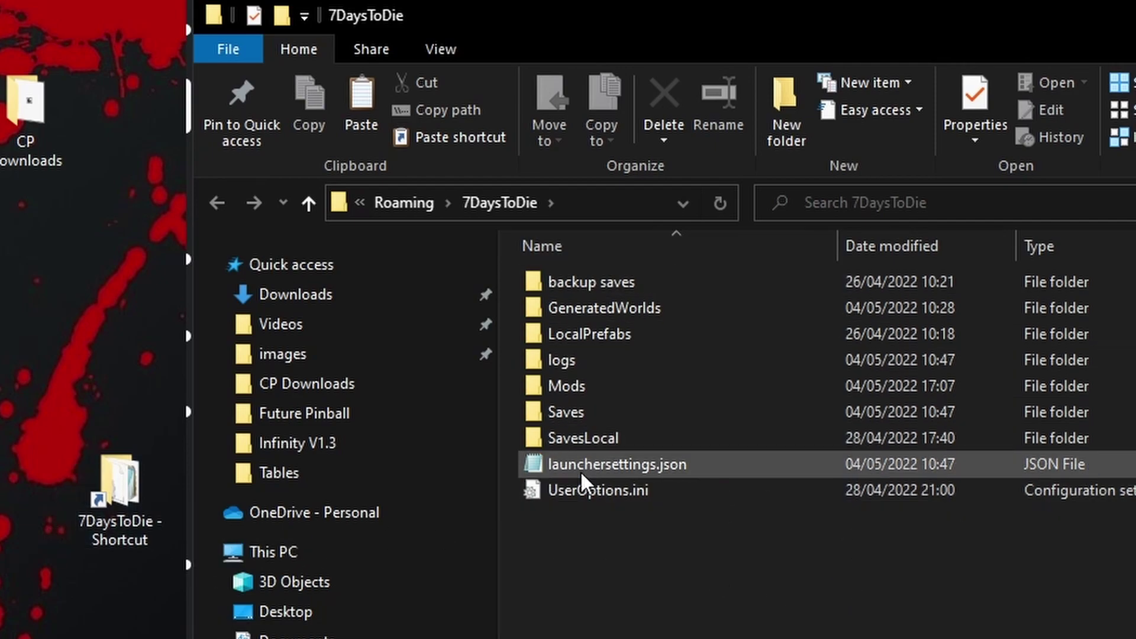
double_click(568, 390)
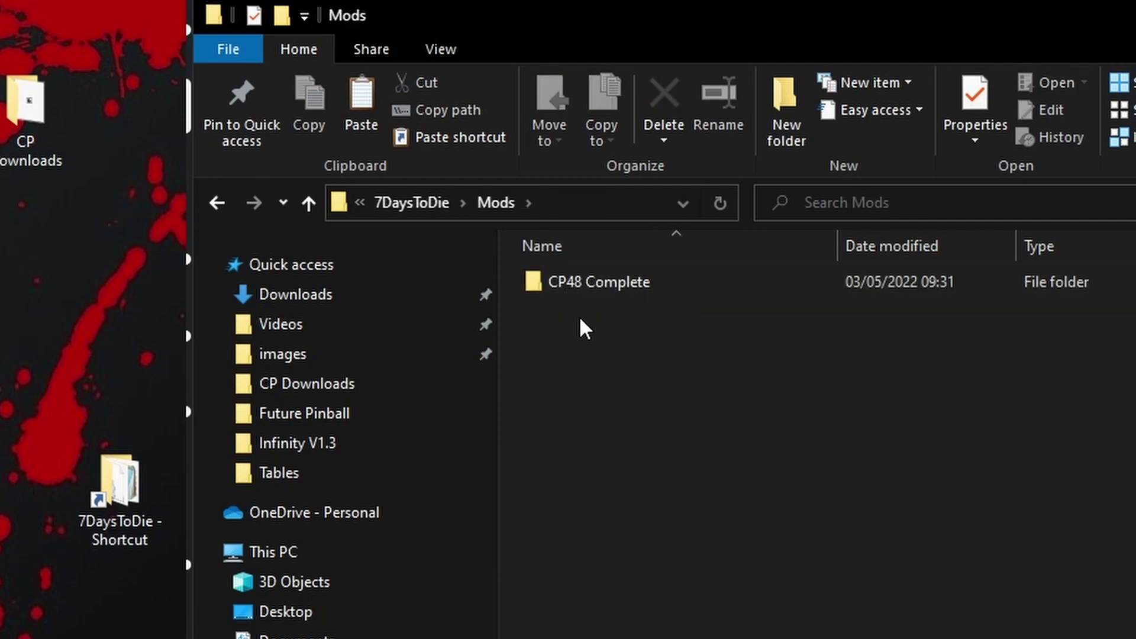
click(582, 294)
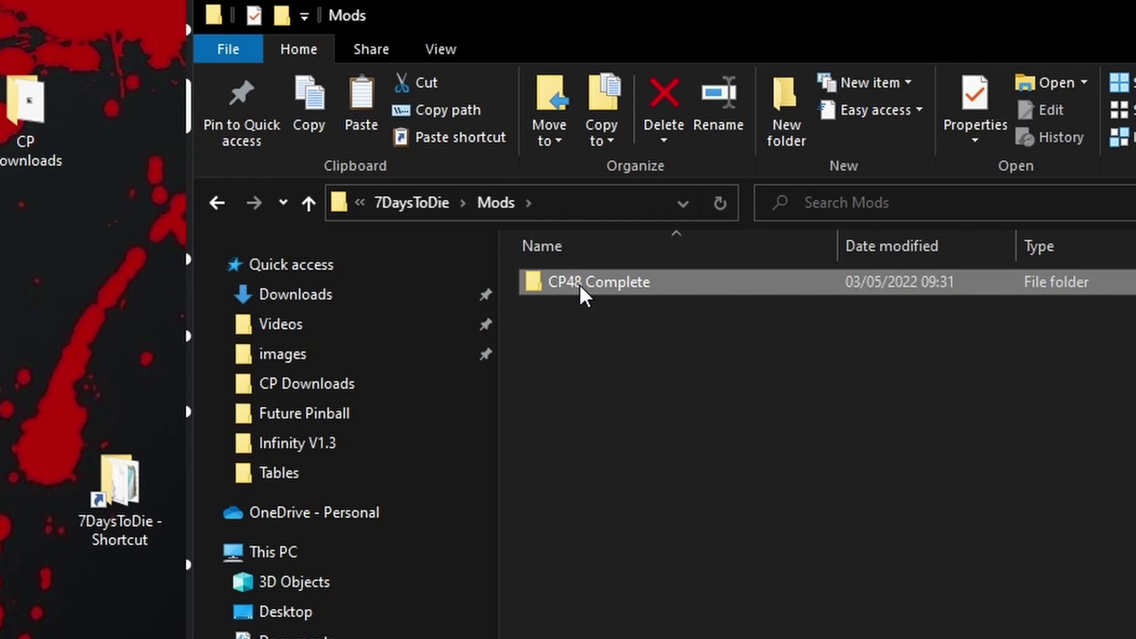
key(Delete)
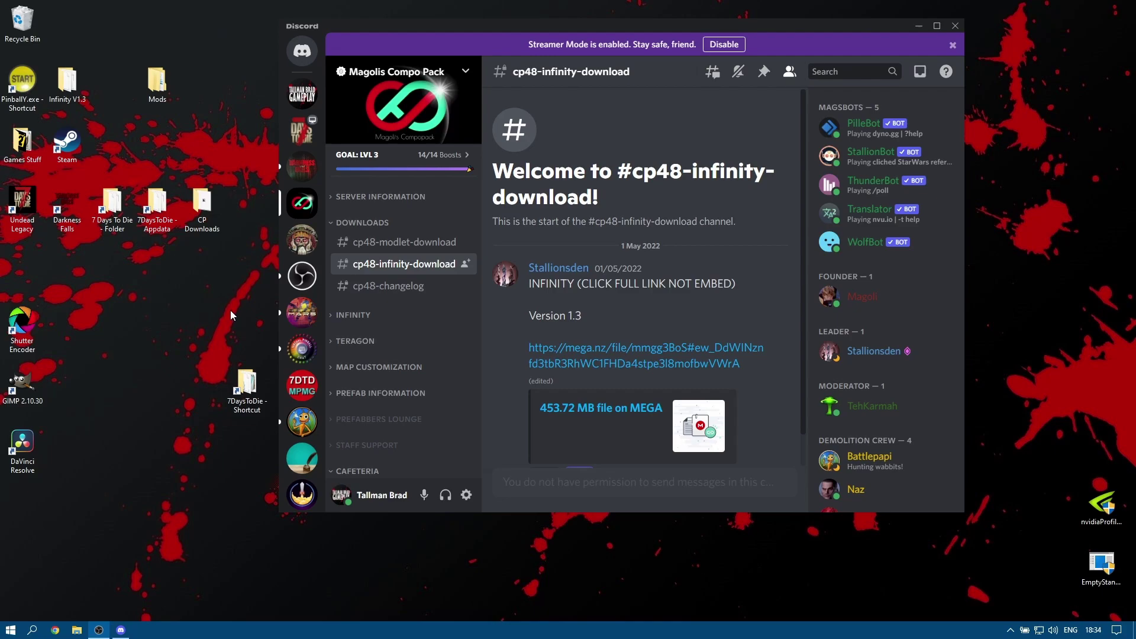
- Drag the Infinity V1.3 folder from Downloads' Infinity V1.3.zip to the desktop and open it
click(76, 630)
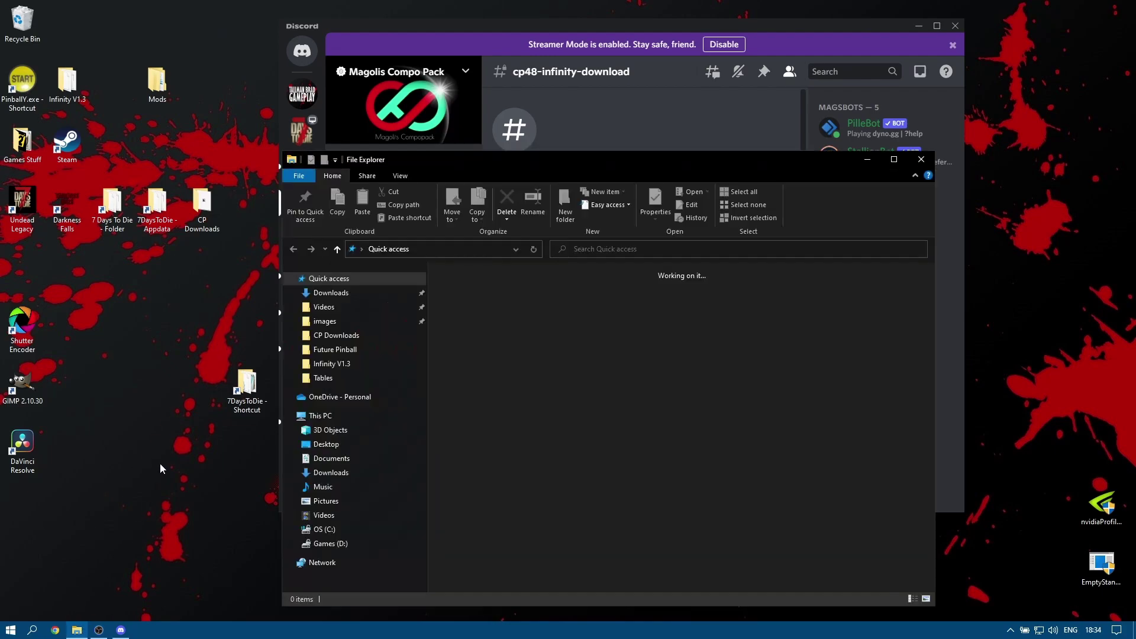
click(338, 474)
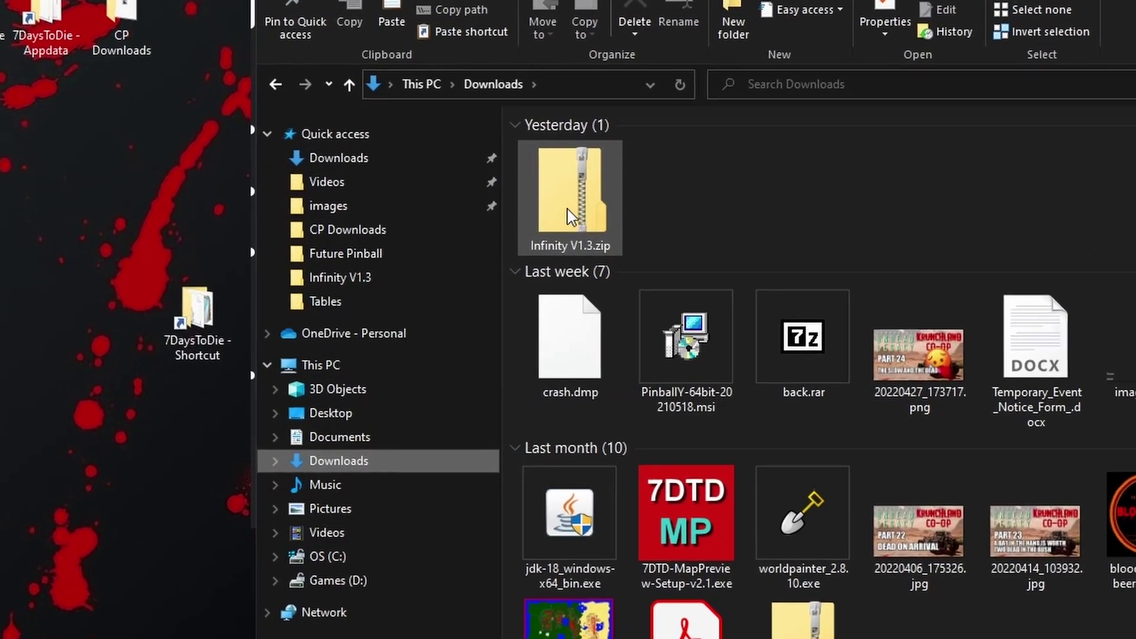
double_click(624, 130)
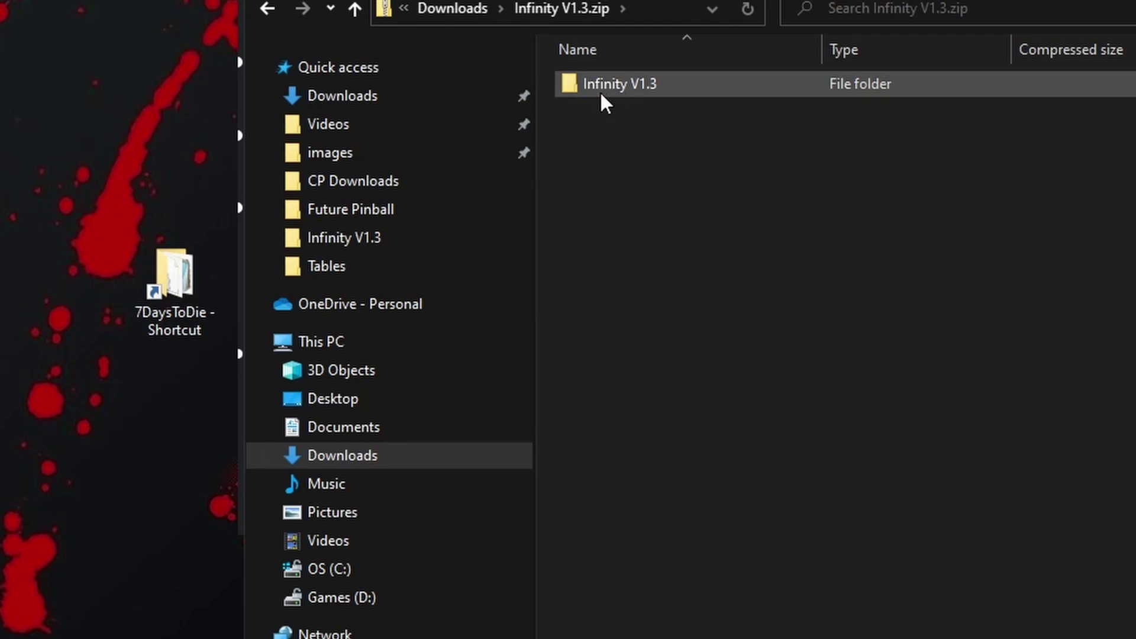
drag(581, 83, 108, 118)
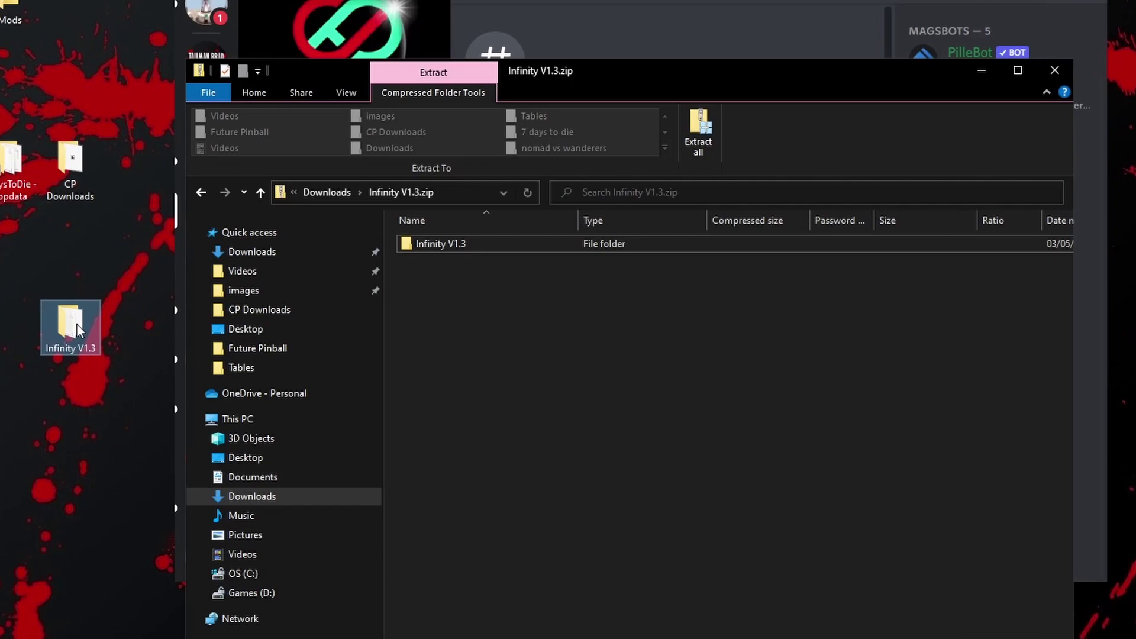
double_click(77, 324)
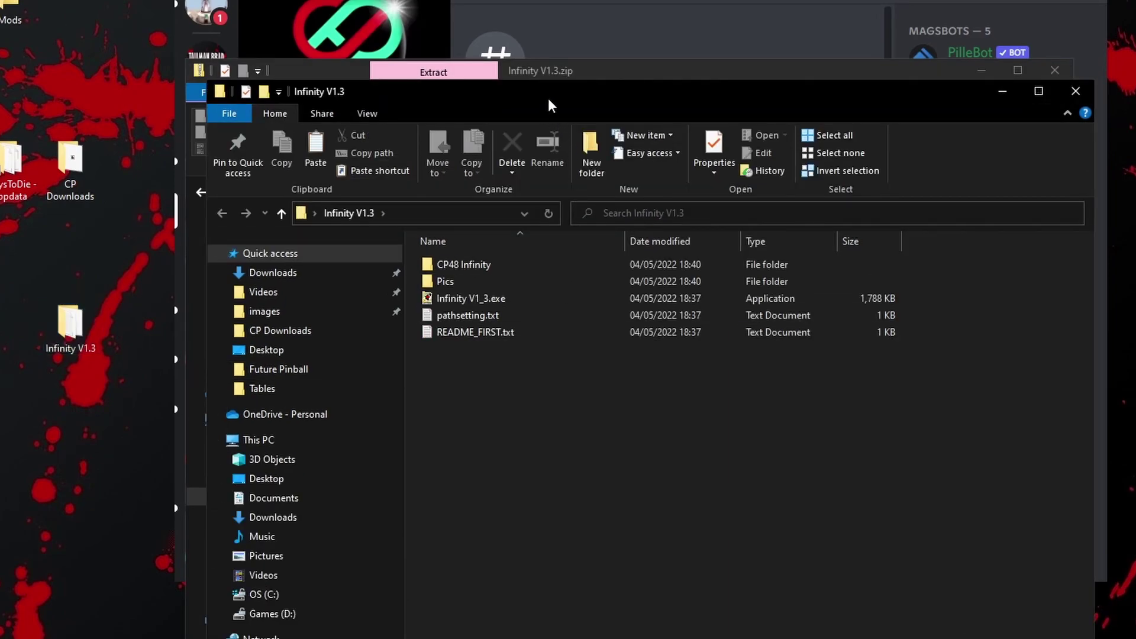
drag(548, 98, 473, 53)
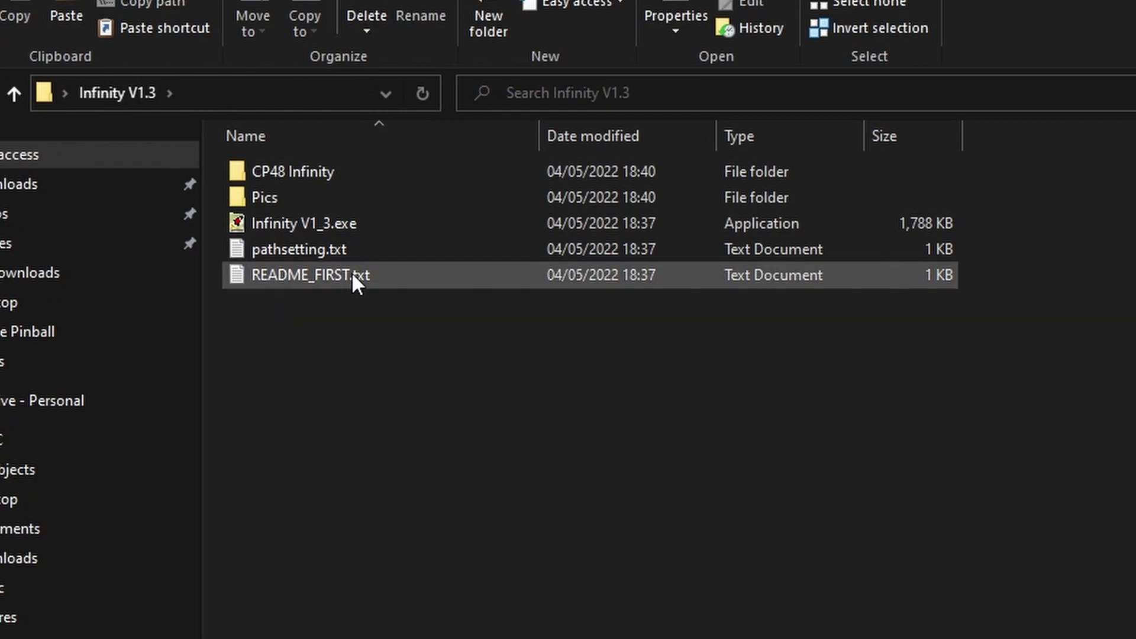
- Read README_FIRST.txt in Notepad, then open pathsetting.txt
double_click(330, 275)
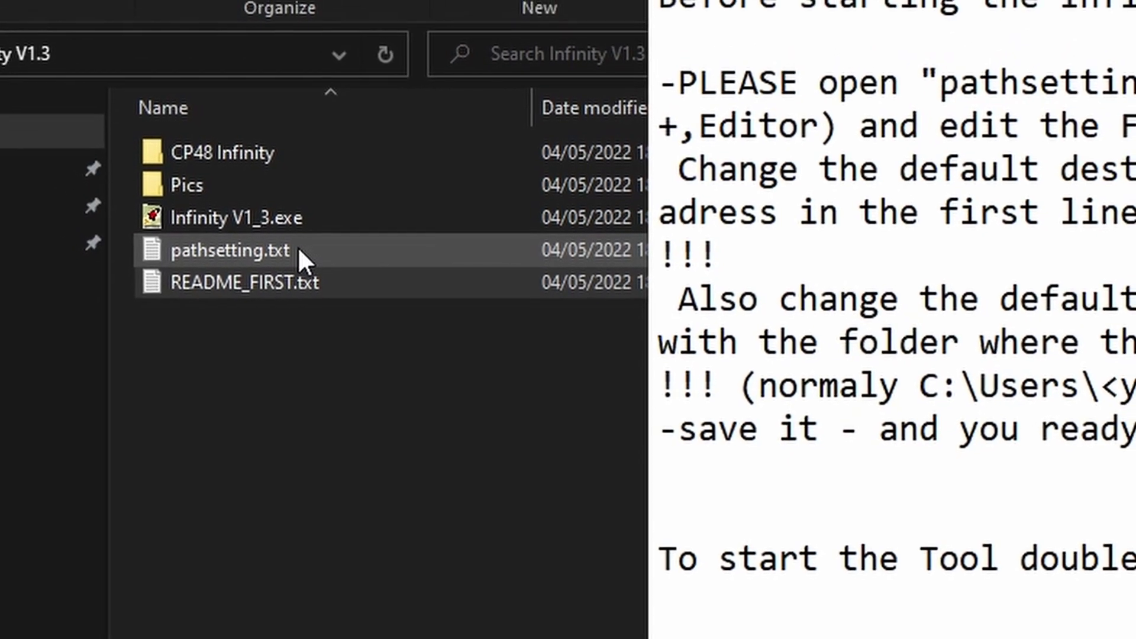
double_click(331, 252)
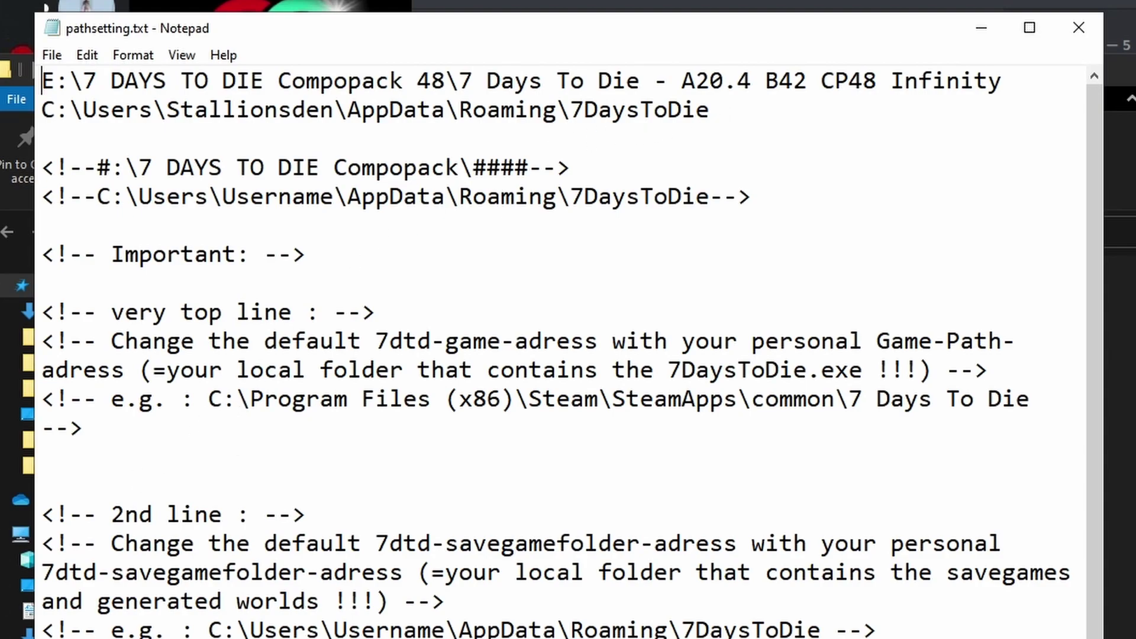
- Browse to Program Files (x86) > Steam > steamapps > common > 7 Days To Die
key(alt+Tab)
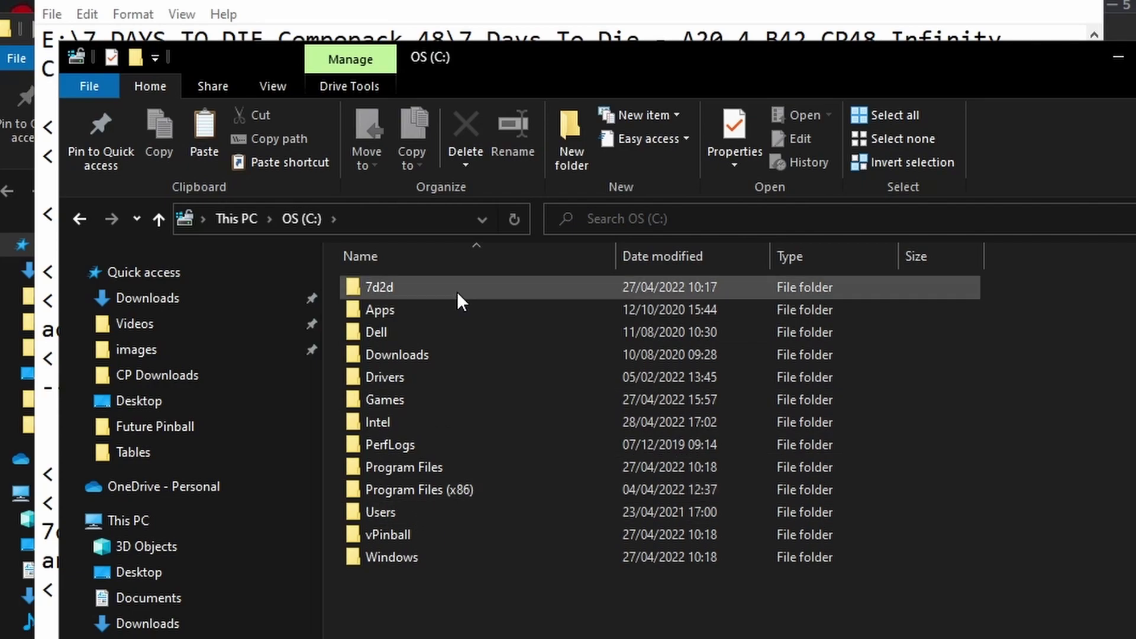
double_click(445, 489)
scroll(474, 578, down, 2)
scroll(472, 580, down, 2)
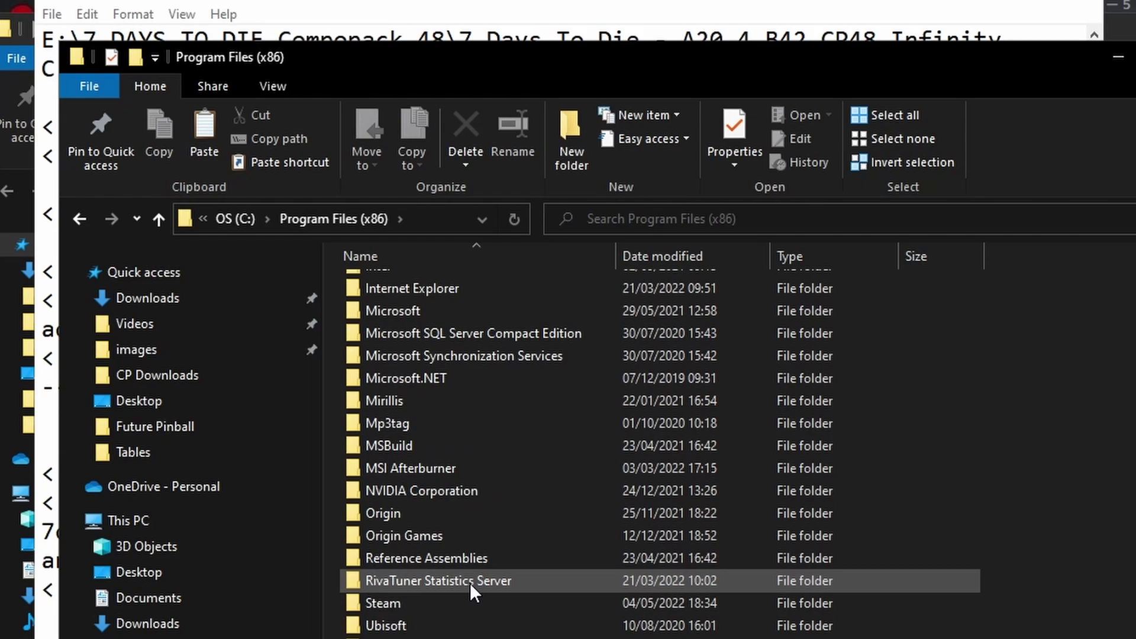
double_click(423, 605)
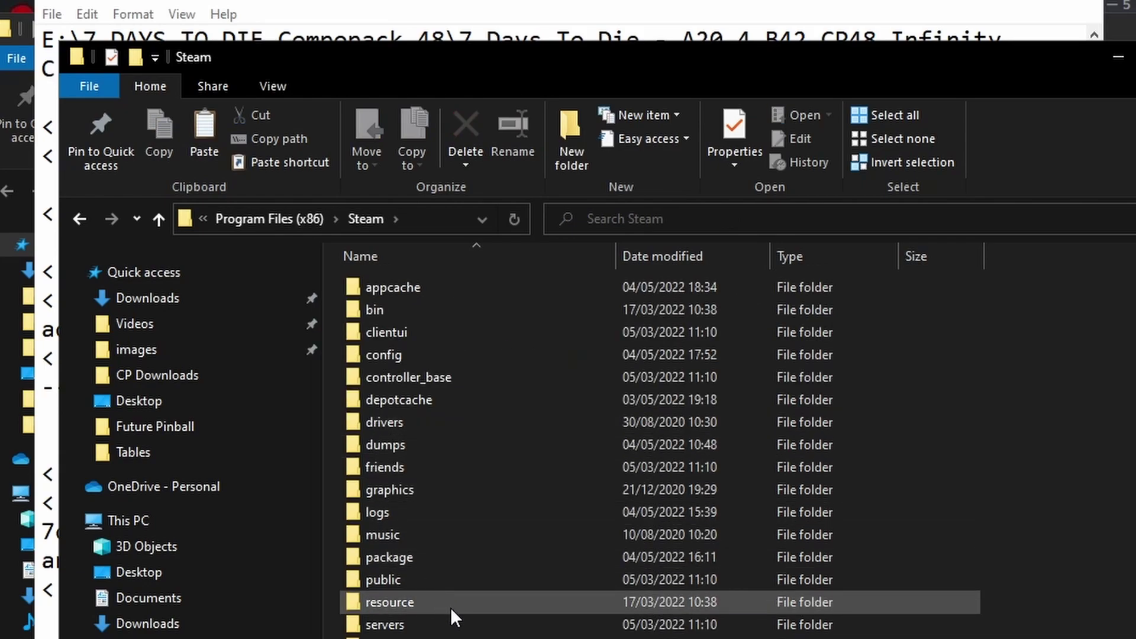
scroll(424, 603, down, 1)
double_click(425, 603)
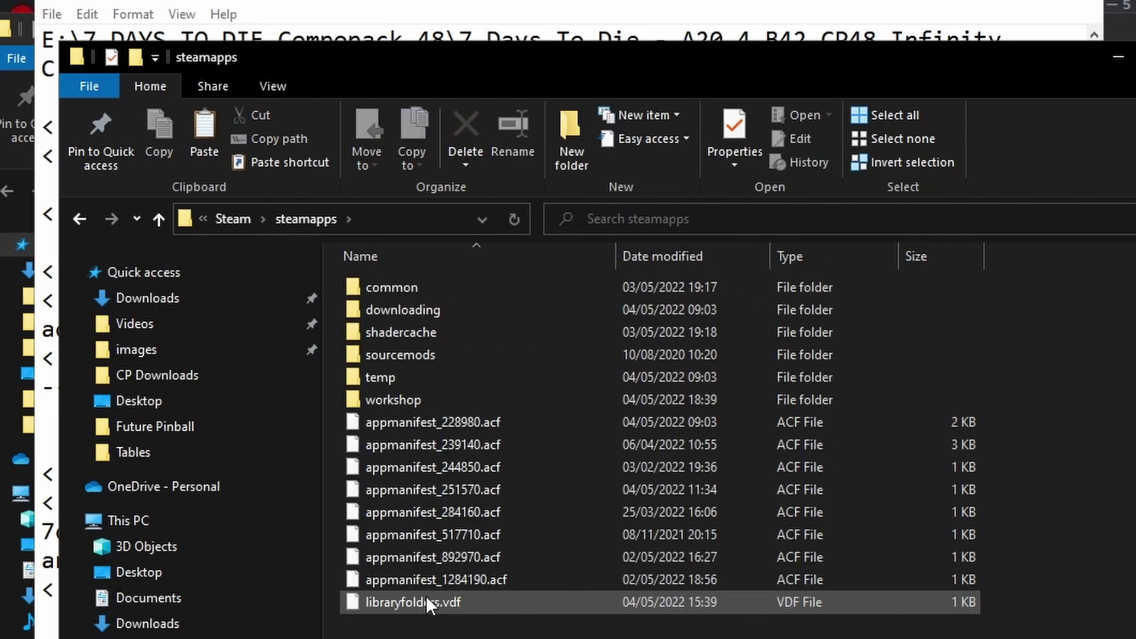
double_click(404, 285)
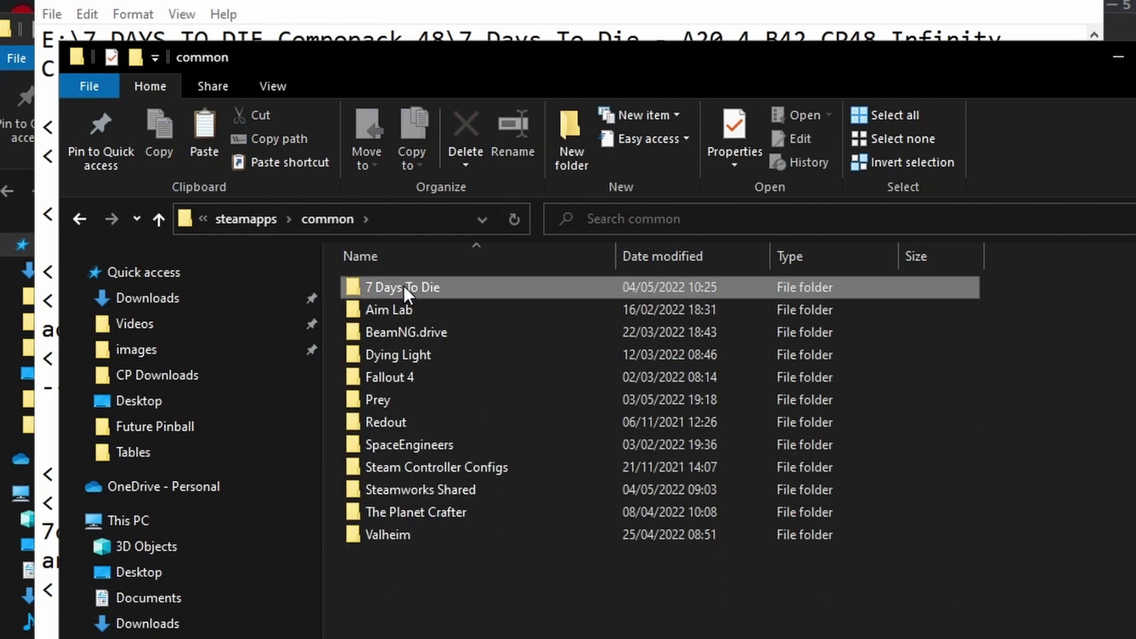
double_click(404, 285)
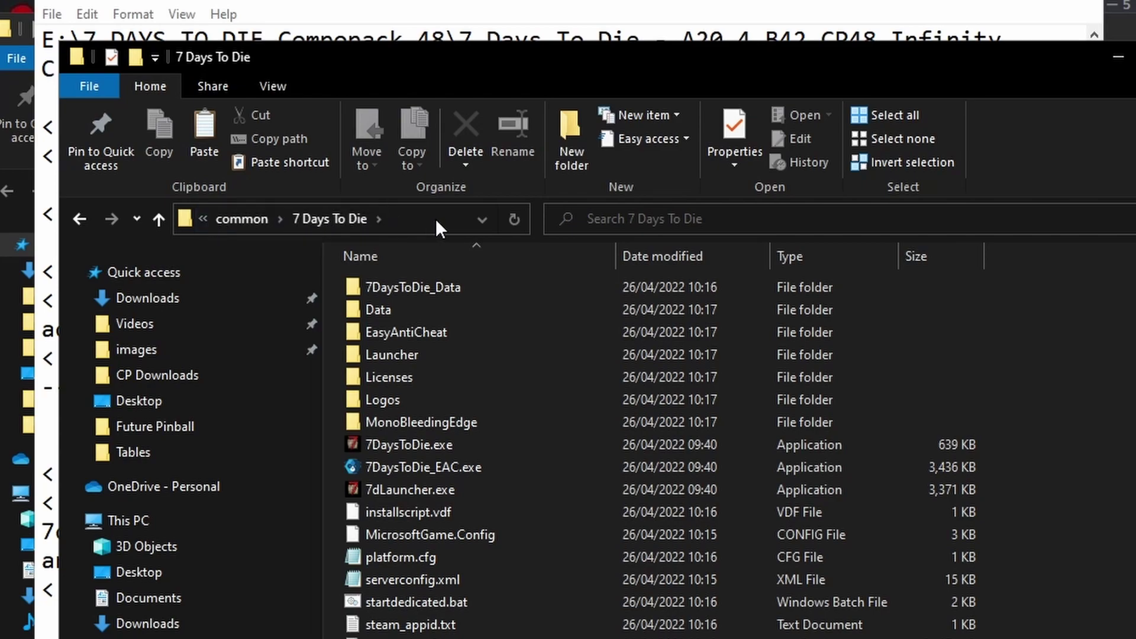
- Copy the 7 Days To Die folder's address and bring pathsetting.txt back in front
right_click(407, 217)
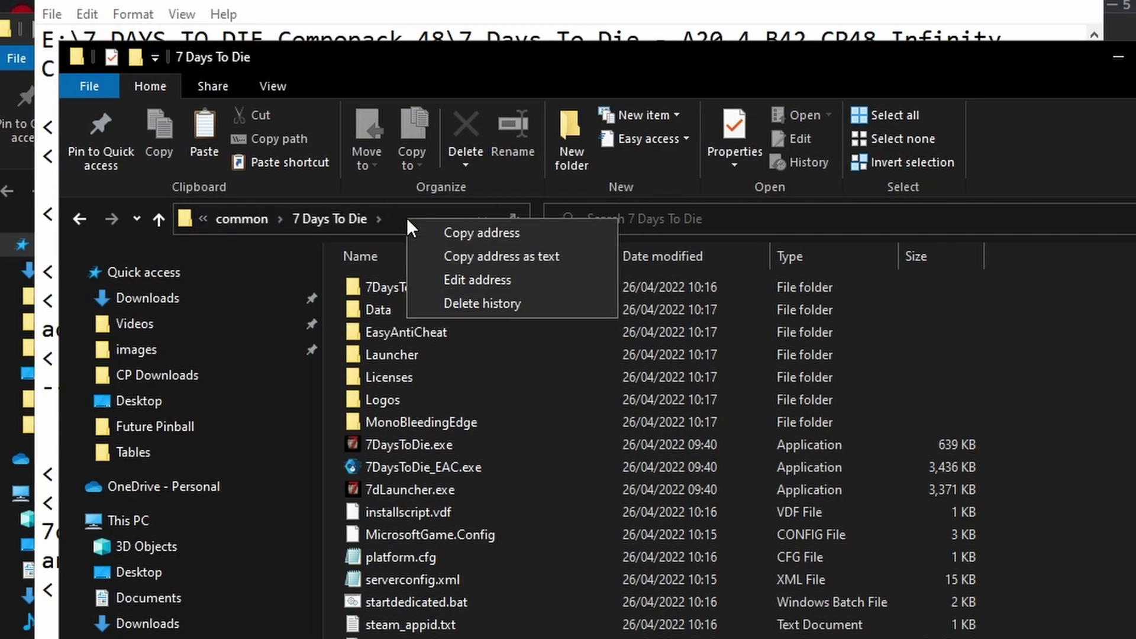
click(471, 234)
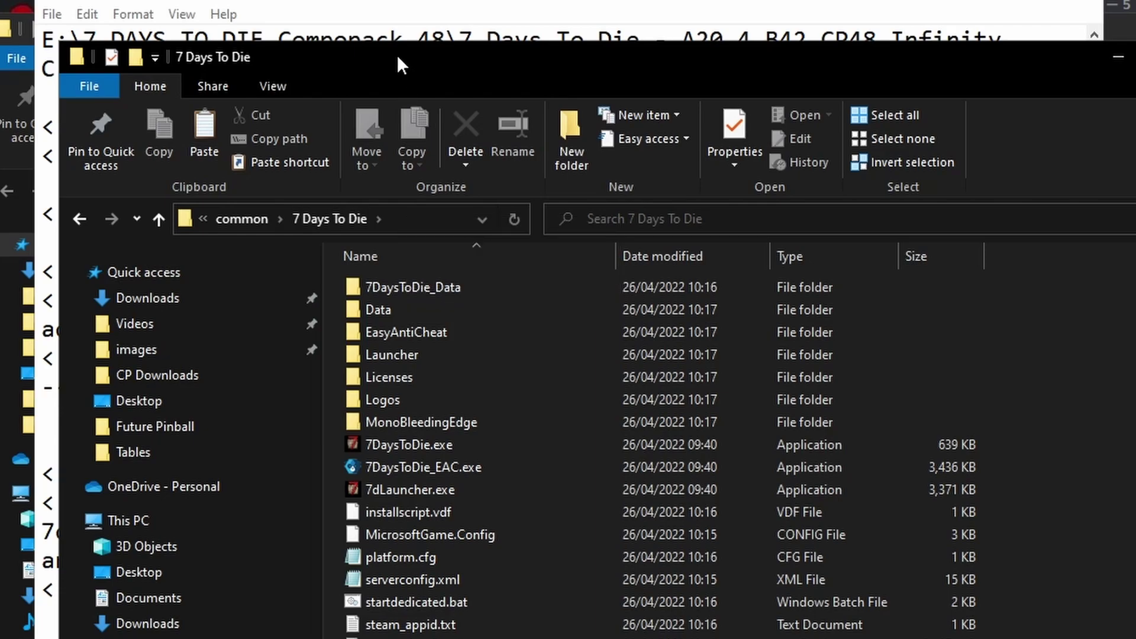
click(362, 3)
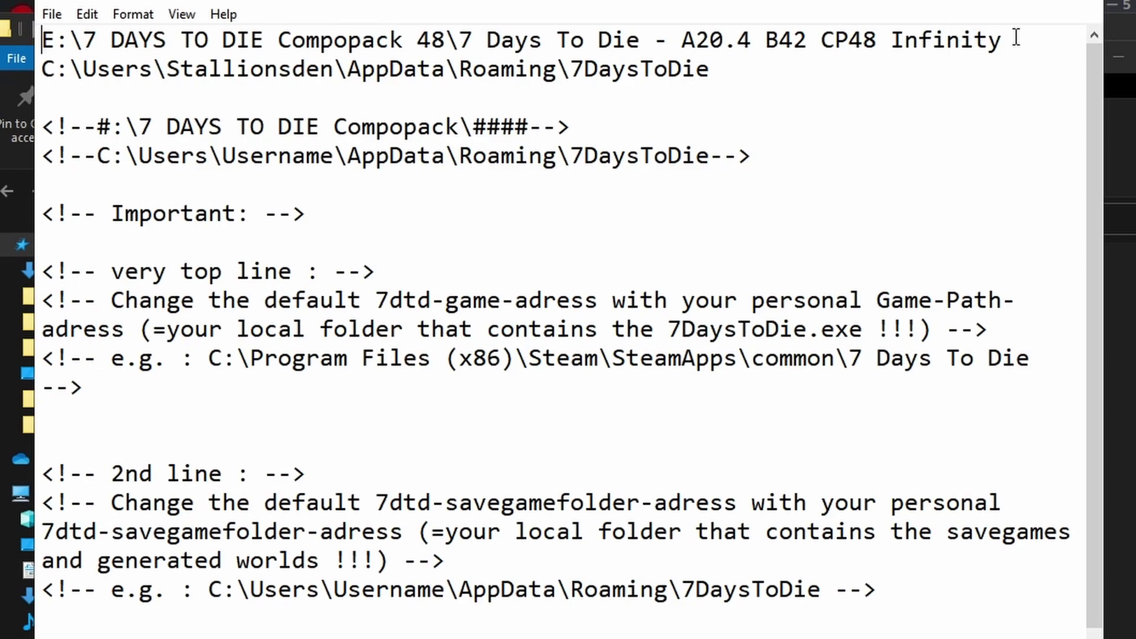
- Replace line 1 of pathsetting.txt with the copied 7 Days To Die game path
drag(1016, 38, 40, 48)
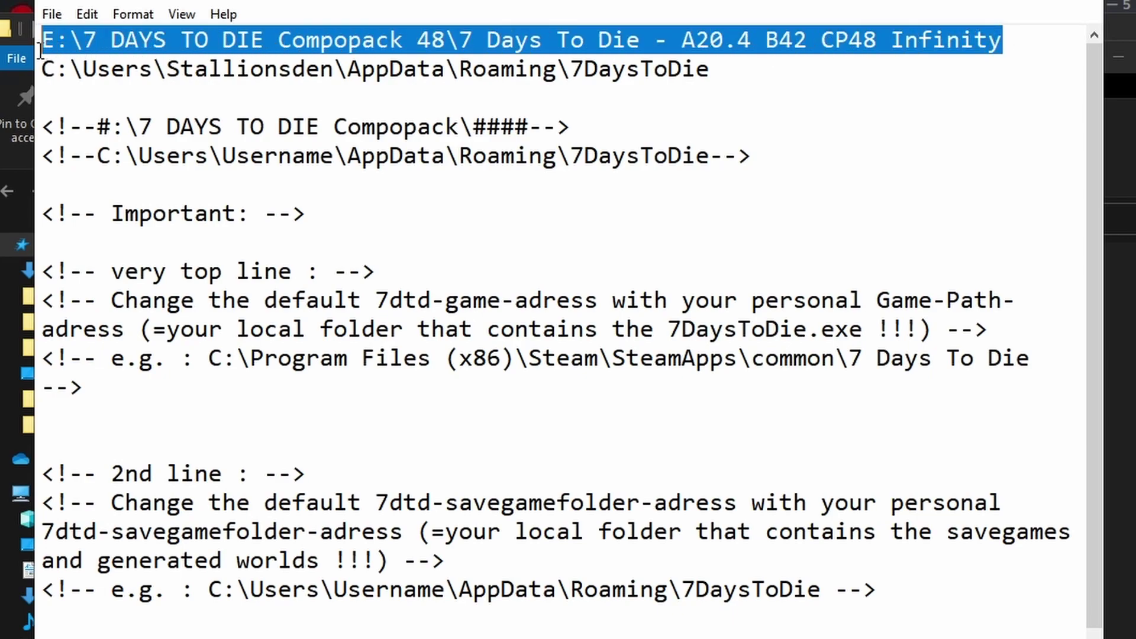
right_click(194, 34)
click(267, 136)
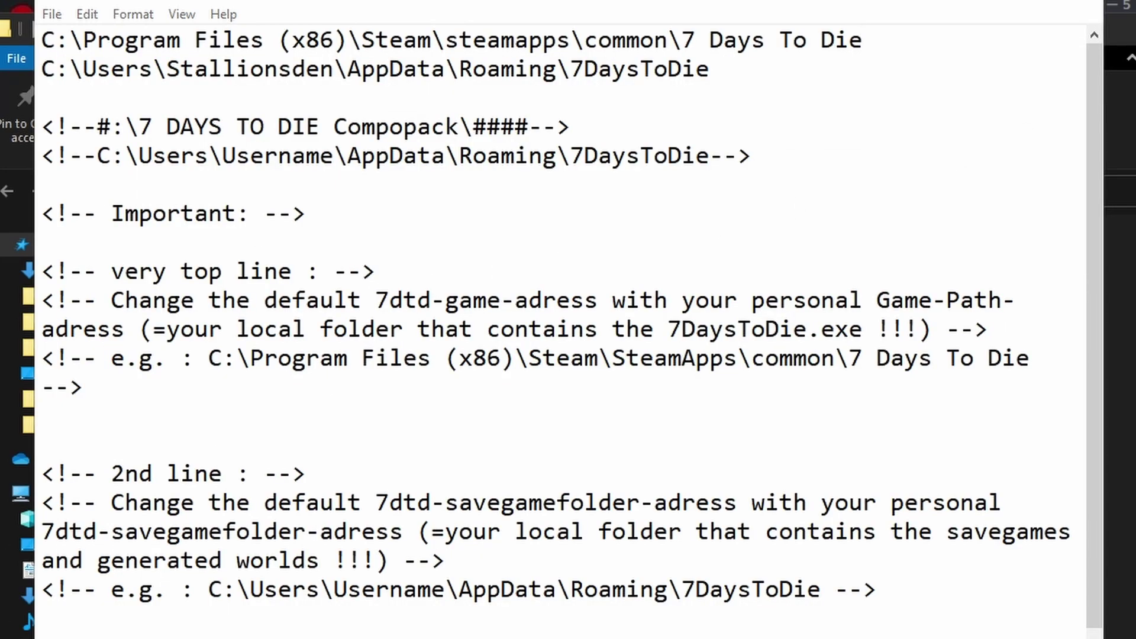
- Copy the AppData 7DaysToDie folder's address and paste it over line 2
key(alt+Tab)
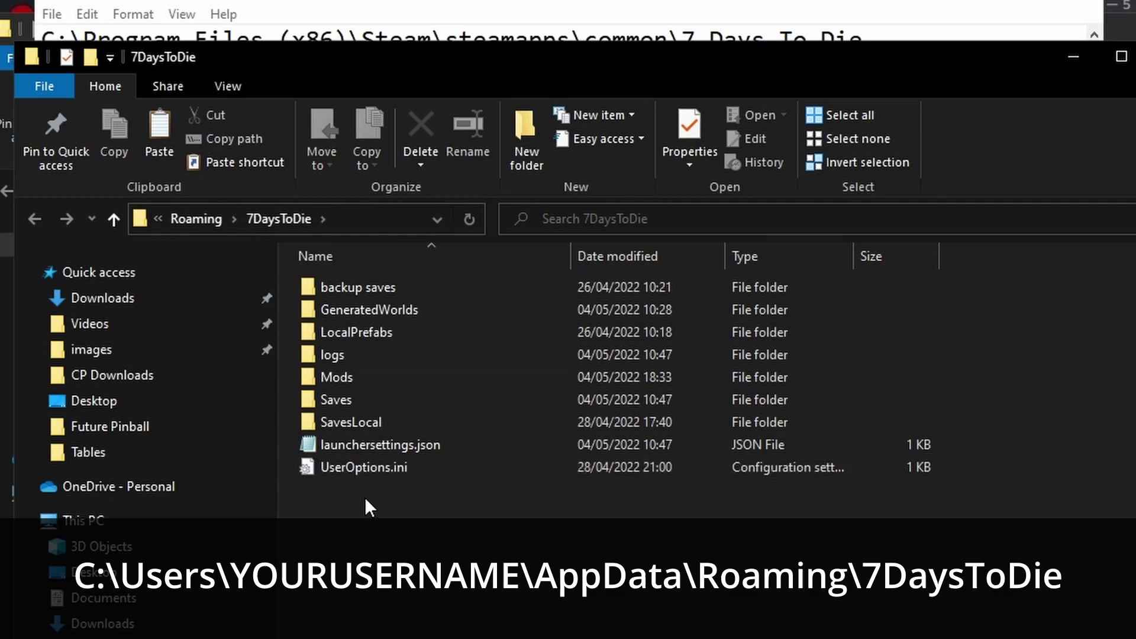
right_click(348, 228)
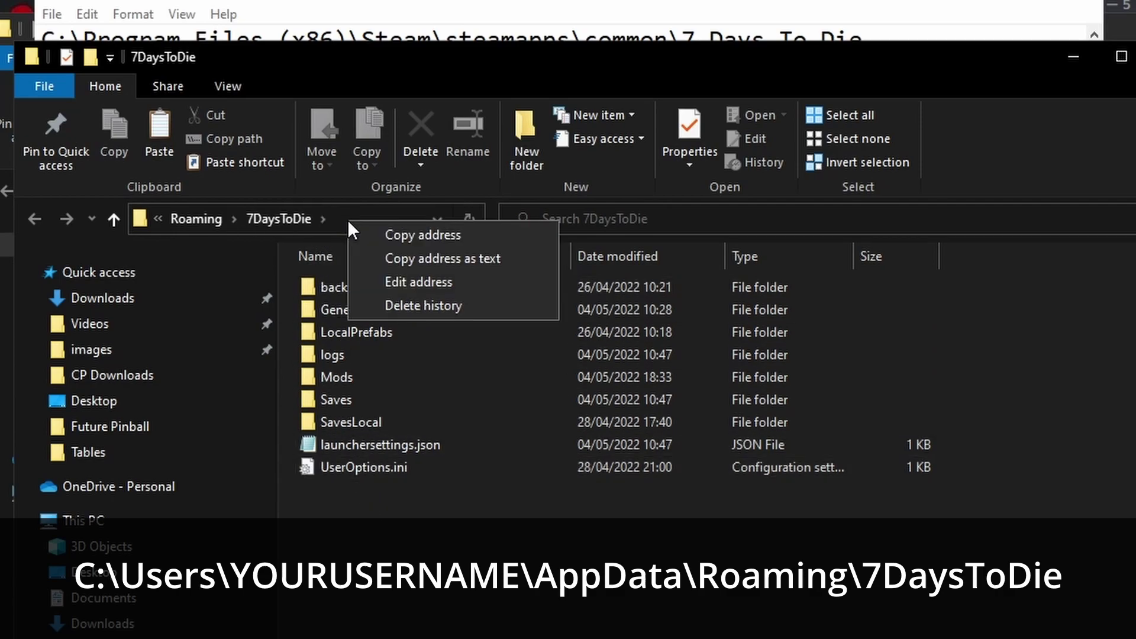
click(418, 235)
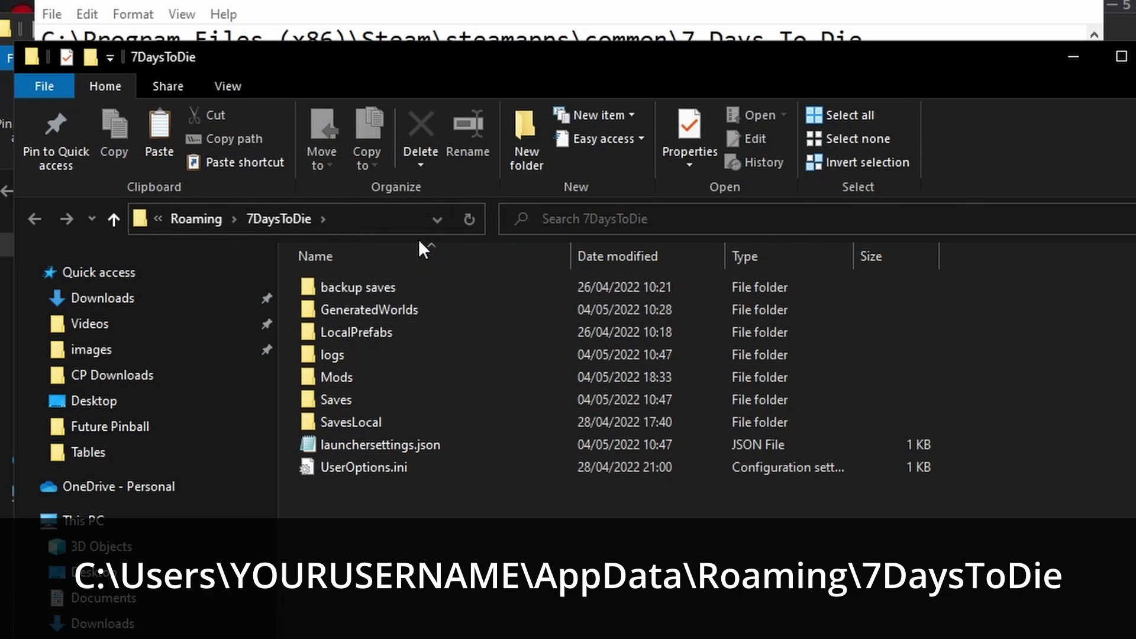
click(420, 2)
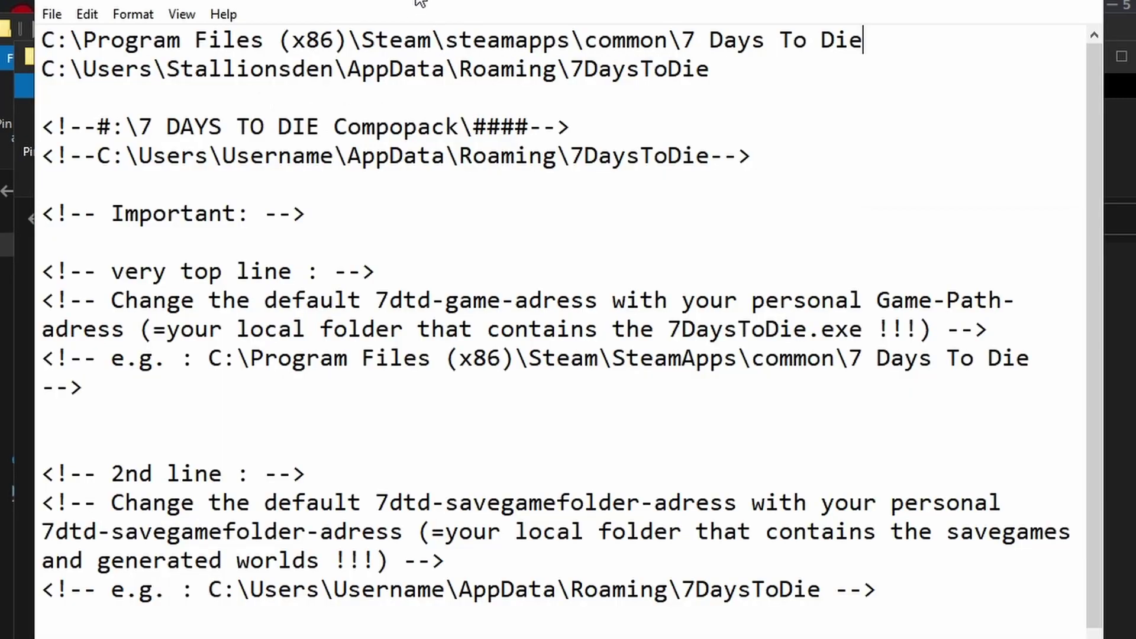
drag(716, 69, 31, 71)
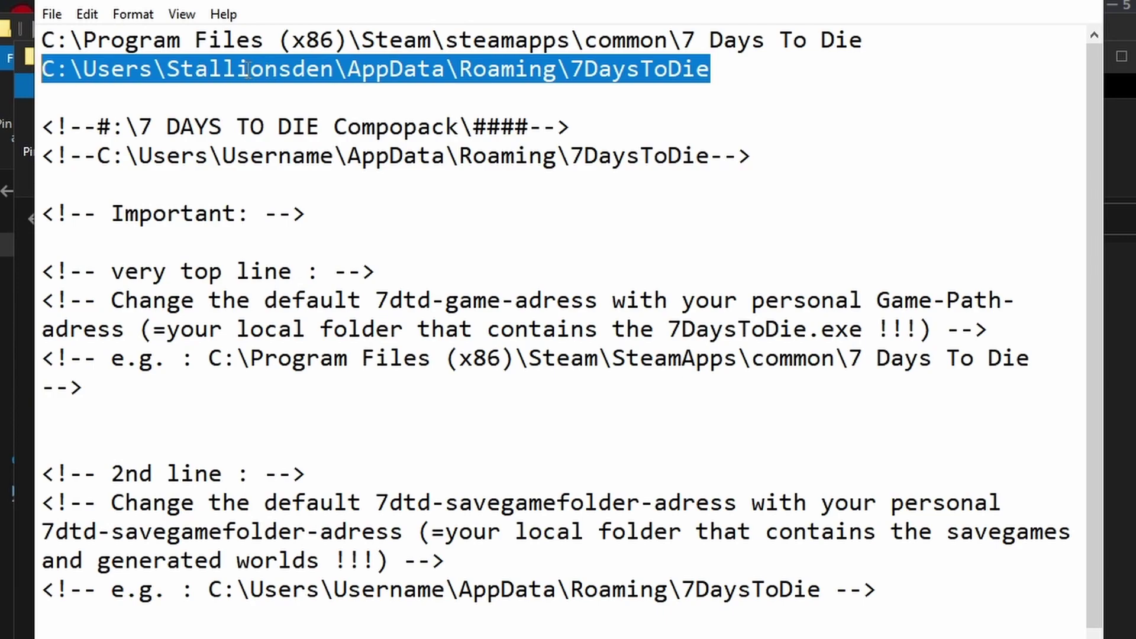
right_click(333, 71)
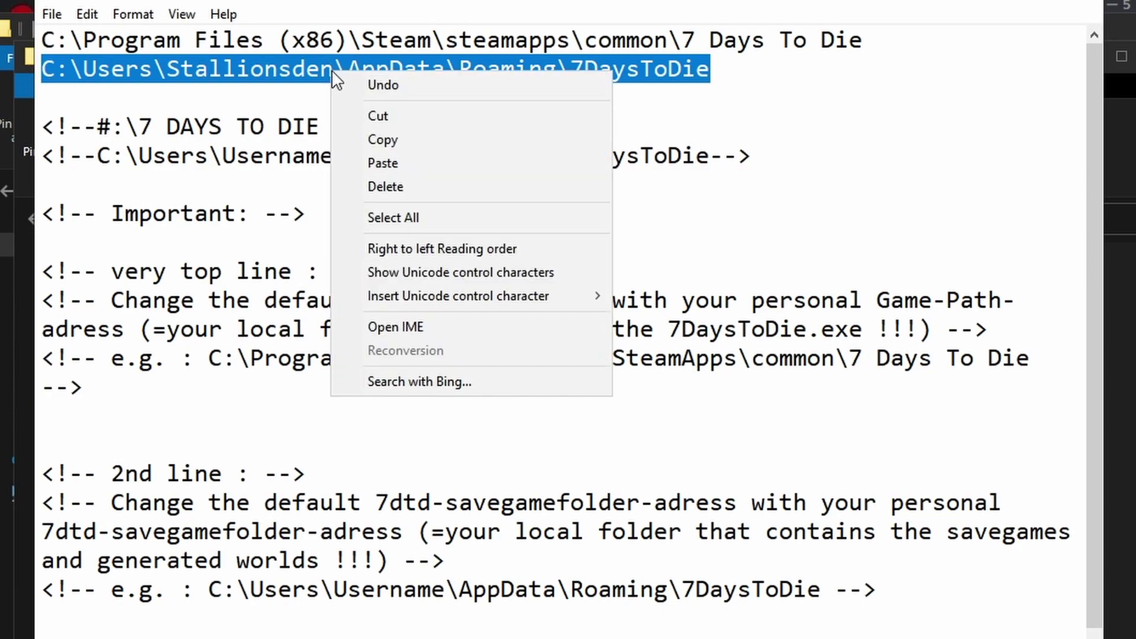
click(393, 164)
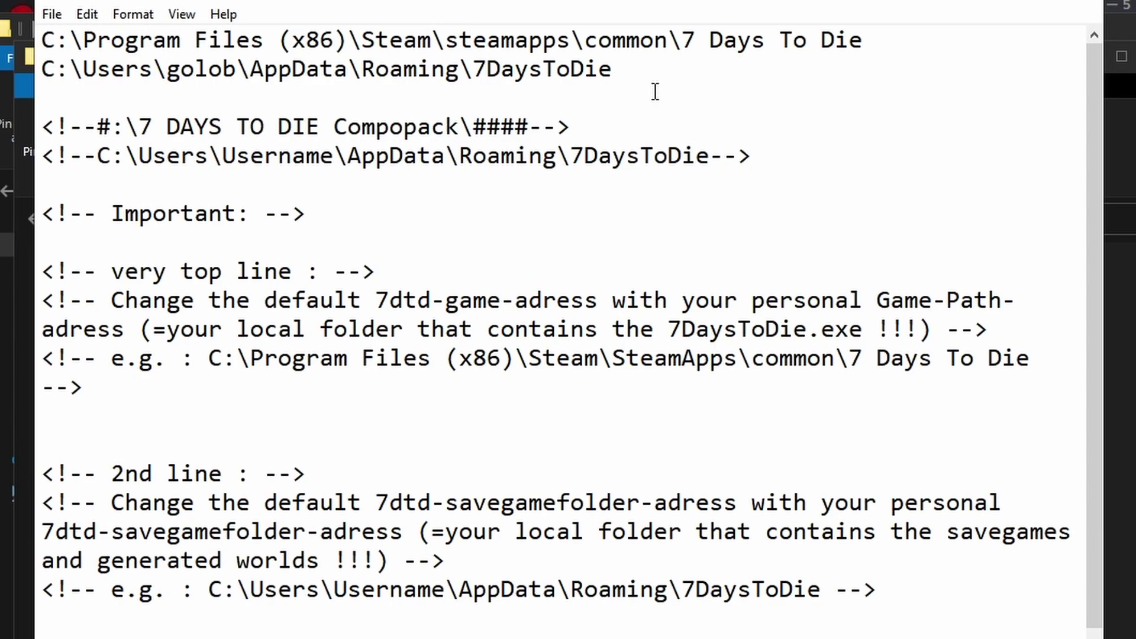
- Save pathsetting.txt and close Notepad
click(53, 14)
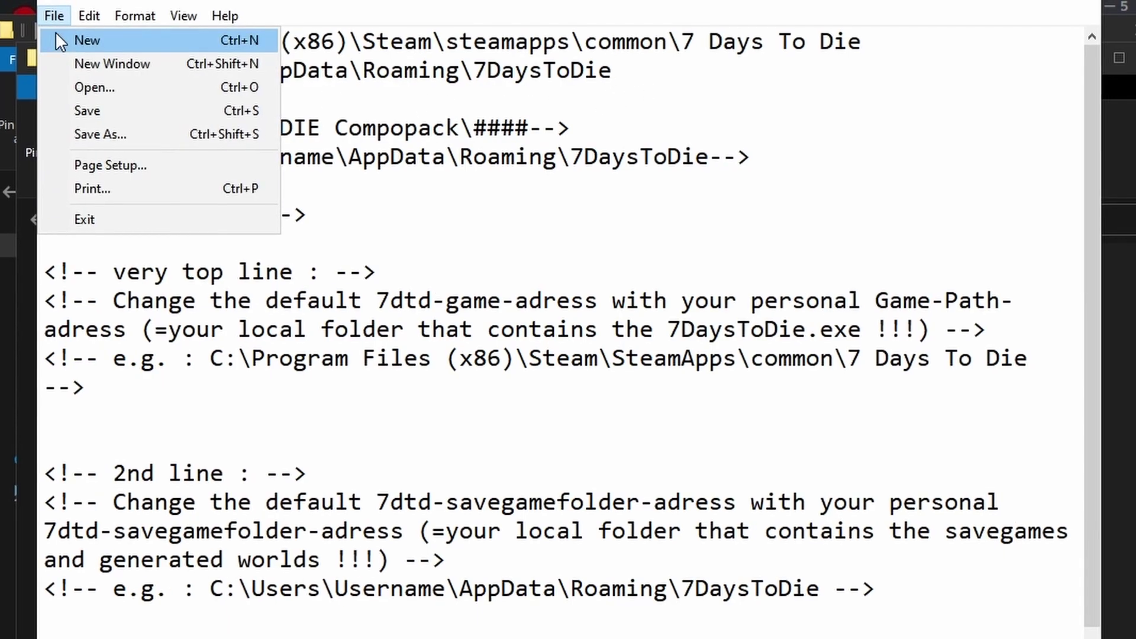
click(87, 110)
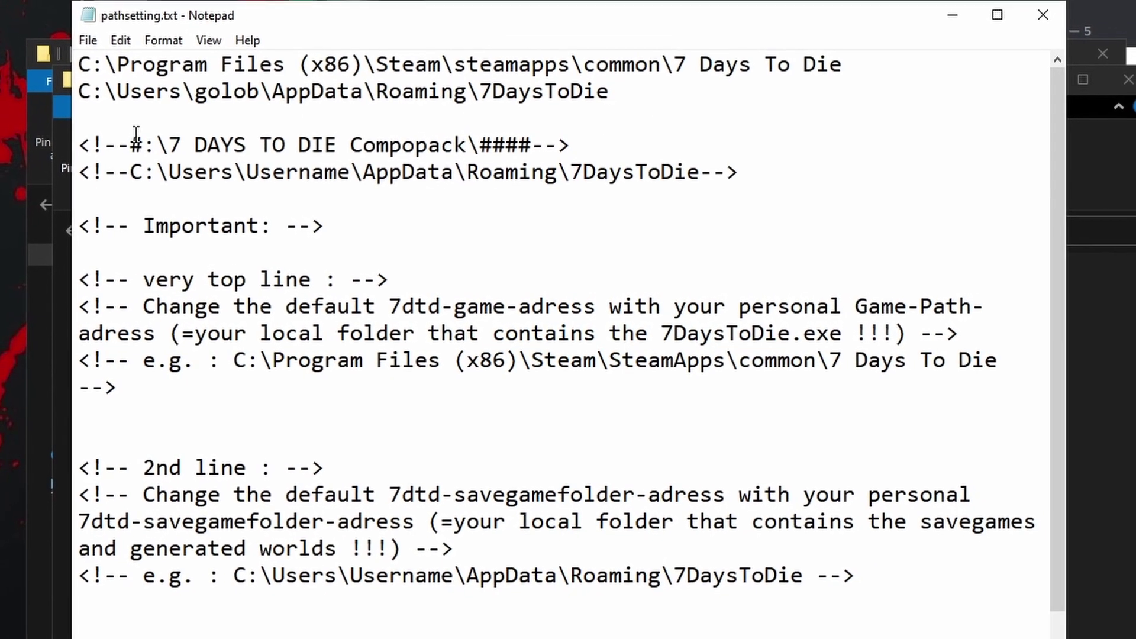
click(1043, 15)
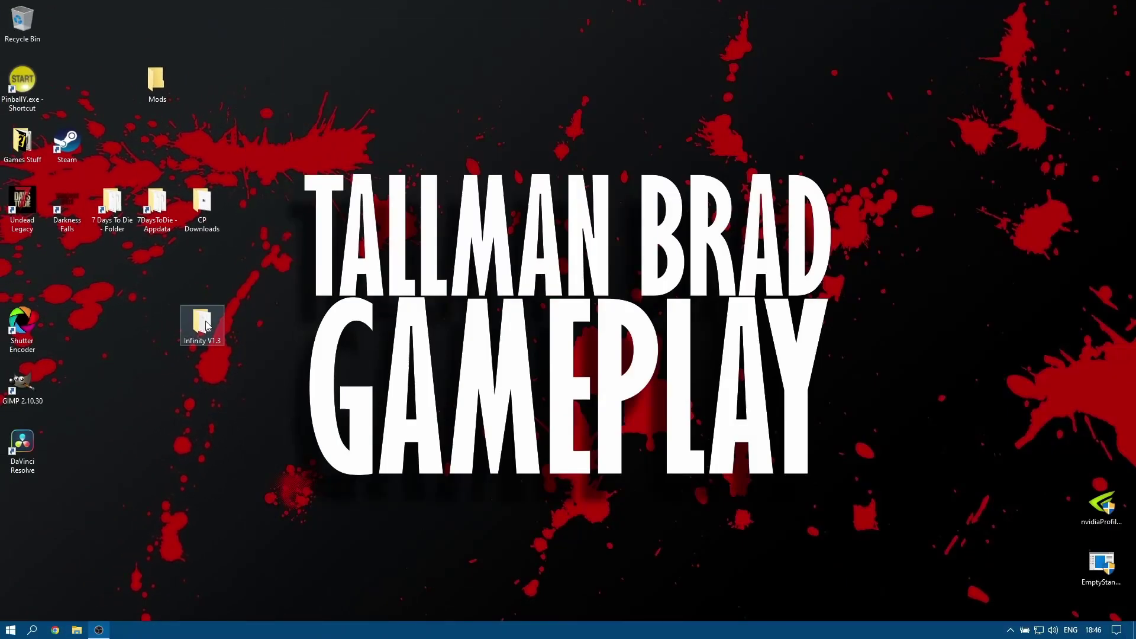
- Try running Infinity V1_3.exe and dismiss the SmartScreen block without running it
double_click(202, 324)
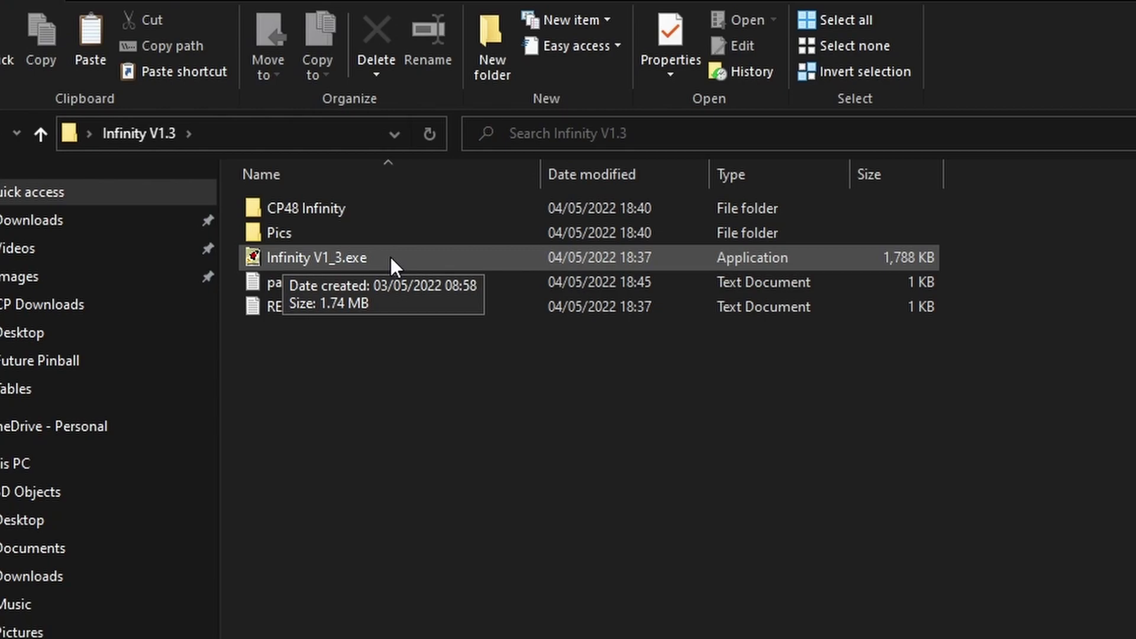
double_click(349, 256)
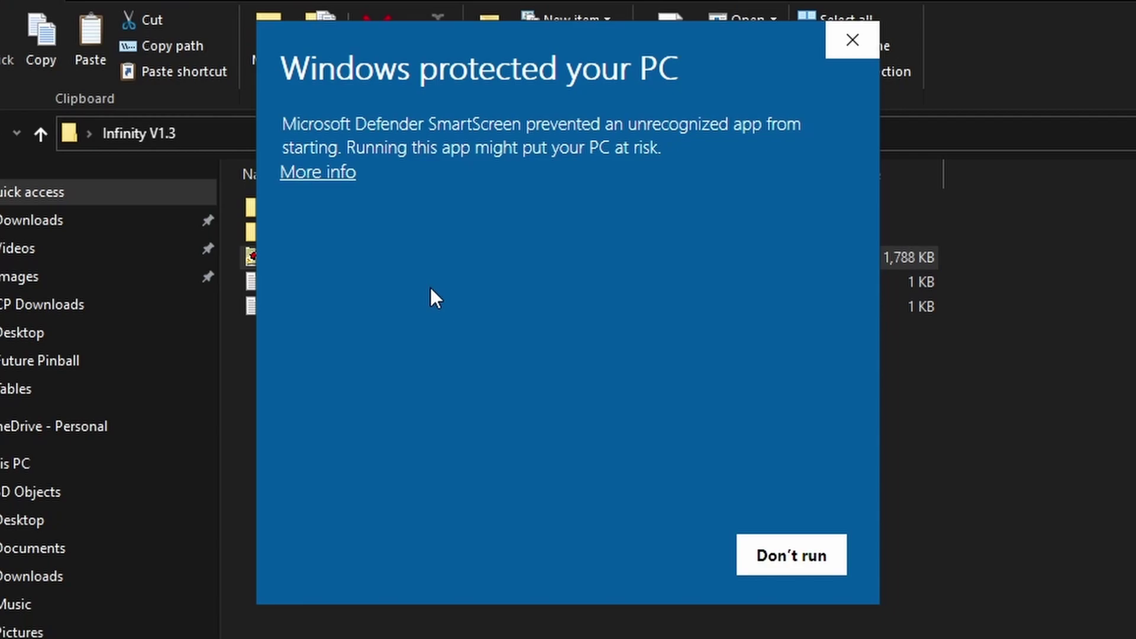
click(342, 188)
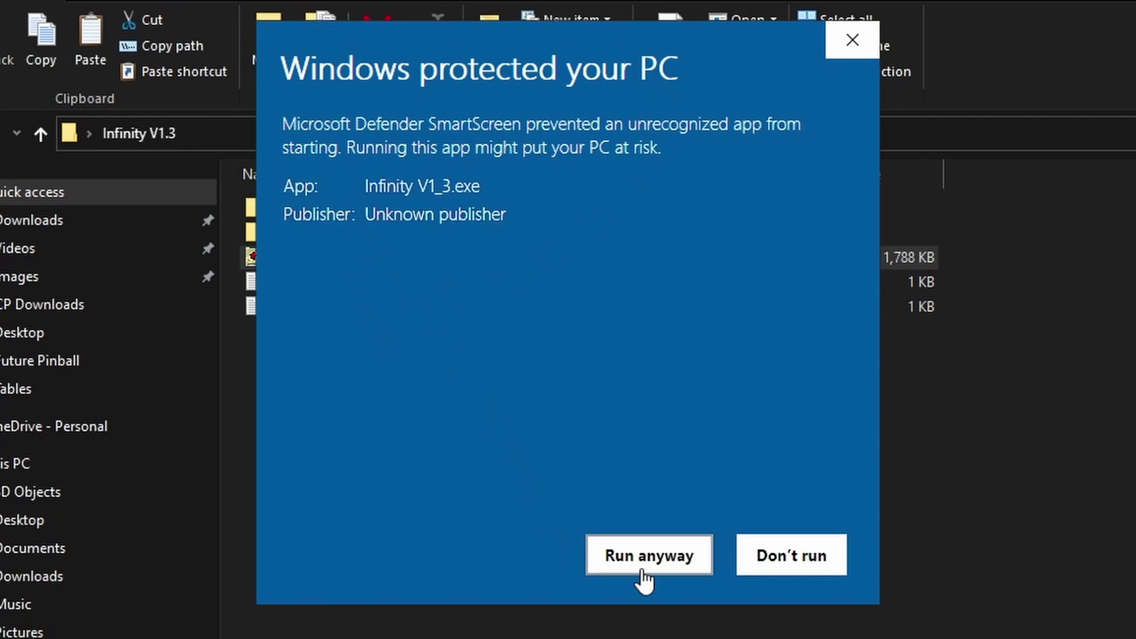
click(853, 40)
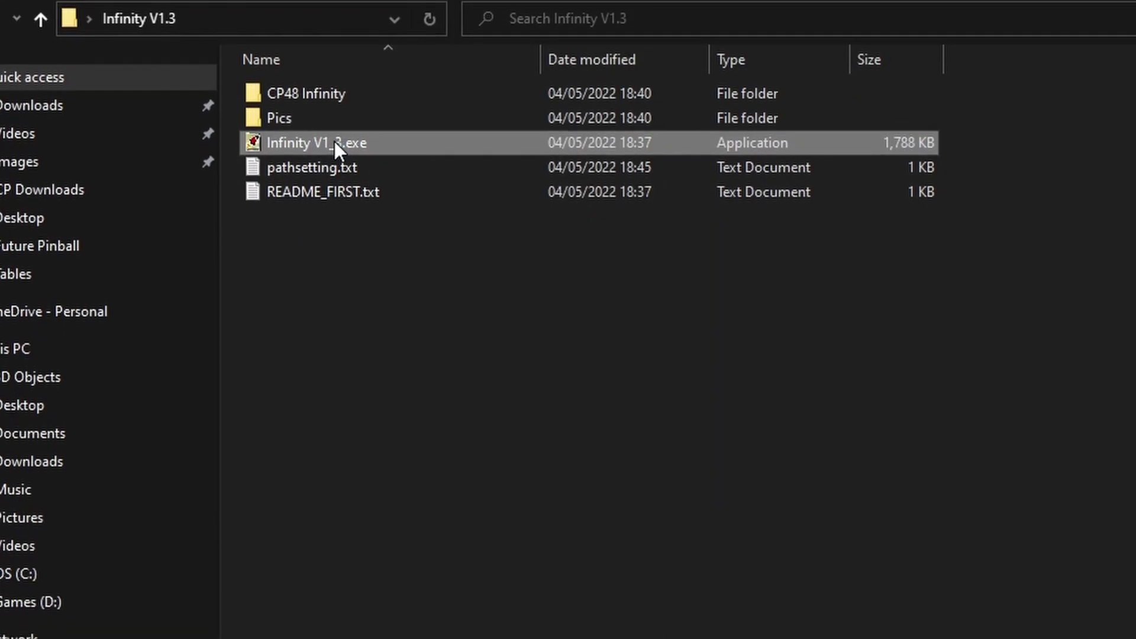
- Tick Unblock in Infinity V1_3.exe's Properties and apply it
right_click(335, 142)
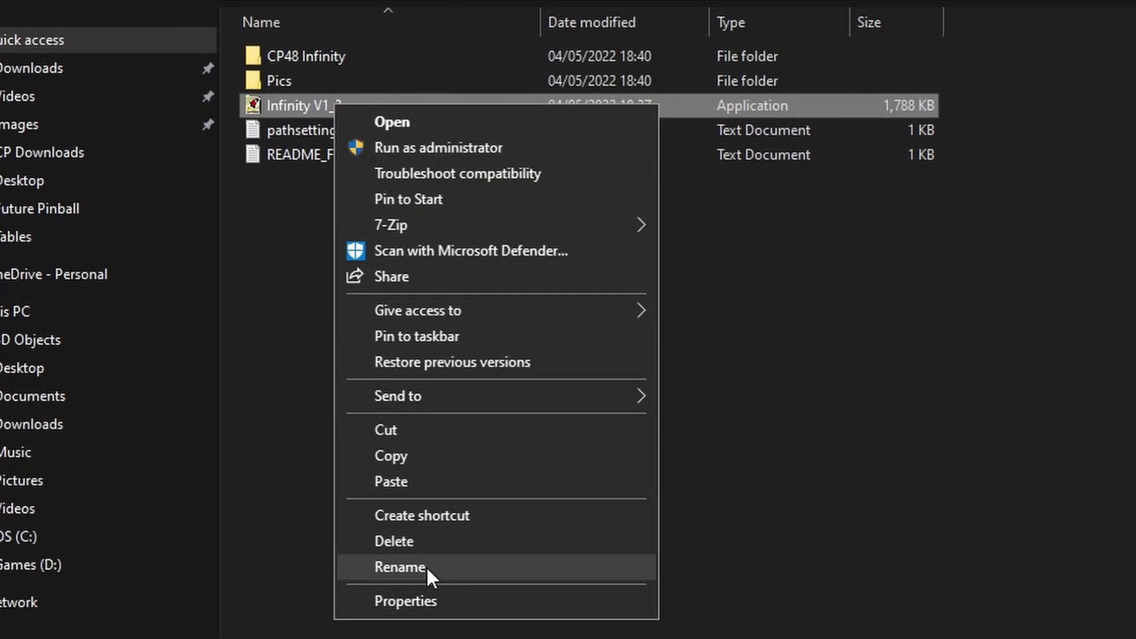
click(414, 601)
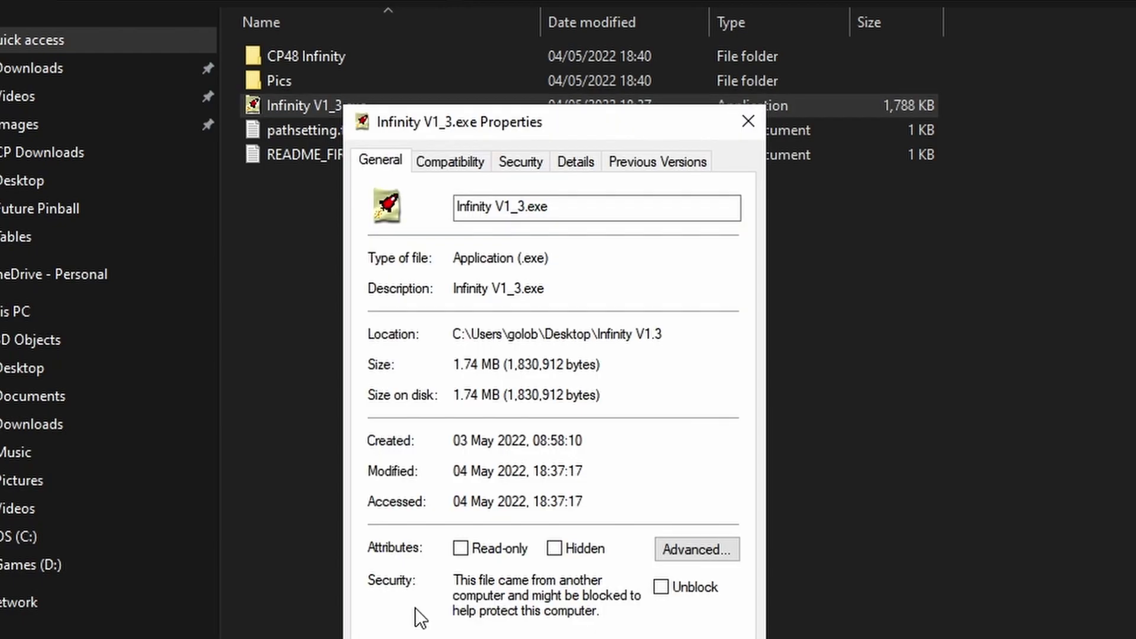
click(661, 587)
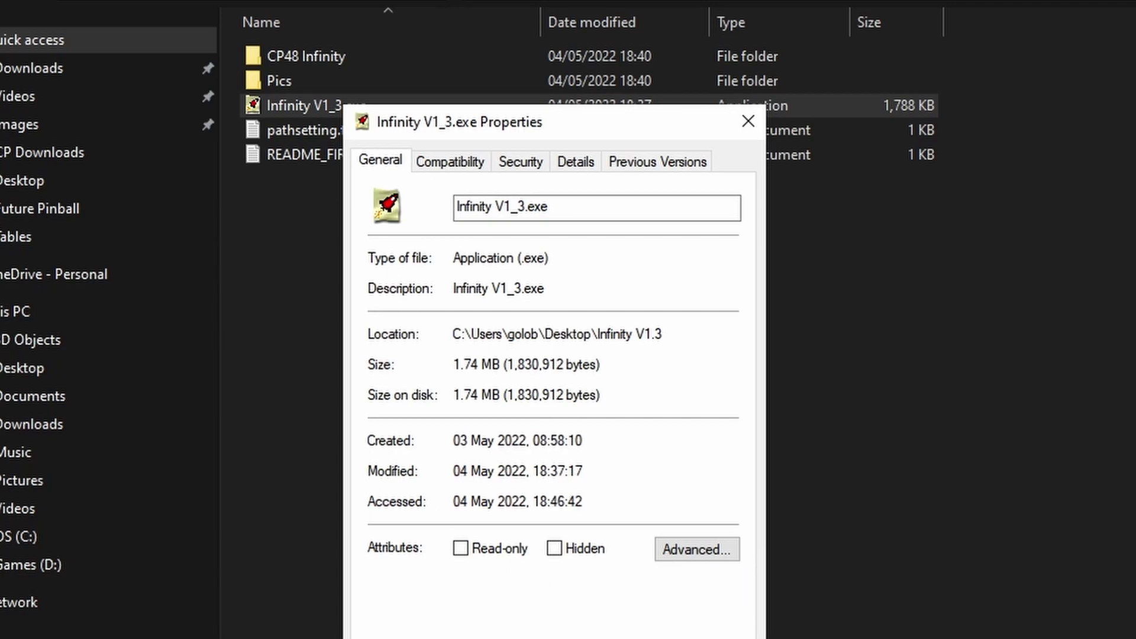
key(Return)
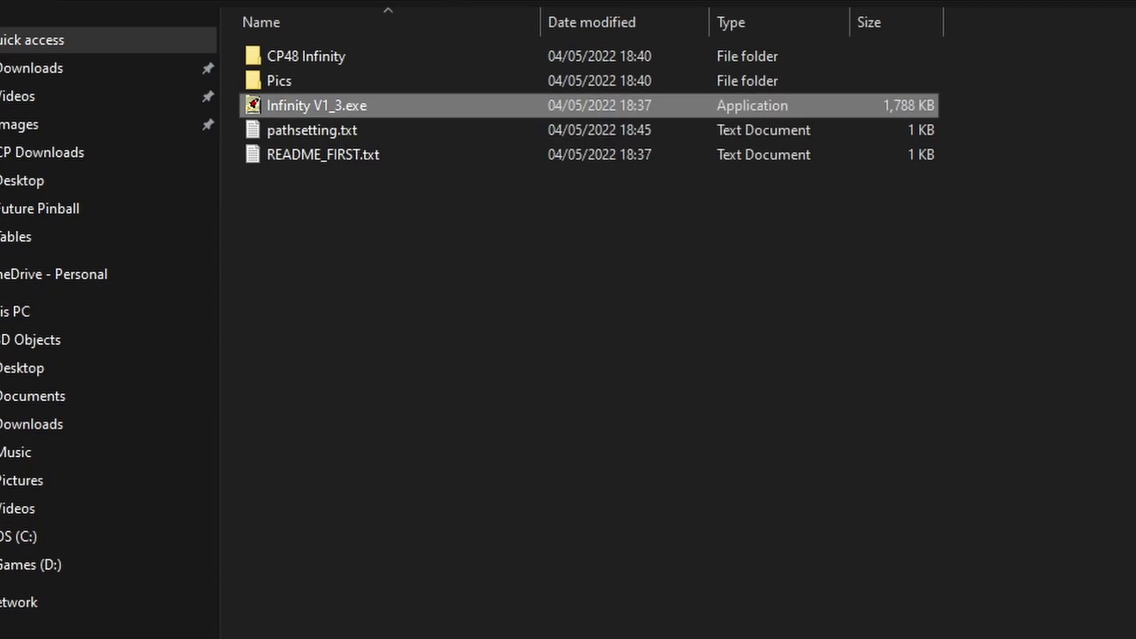
- Launch the unblocked Infinity V1_3.exe to reach the STEP 1 settlements screen
double_click(336, 105)
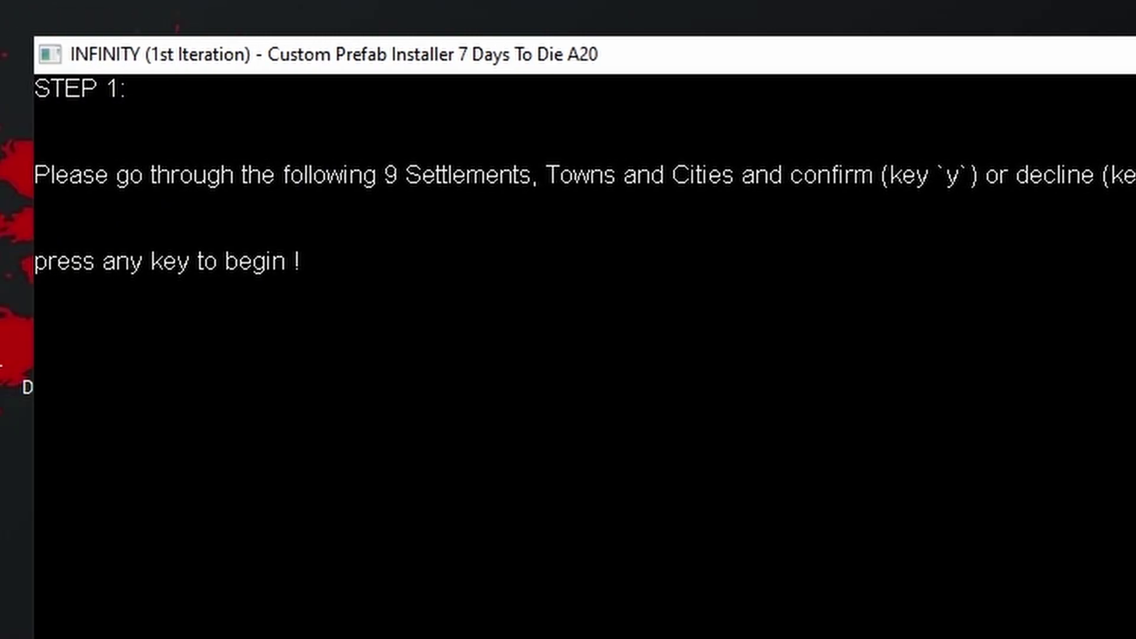
- Answer yes to every bundle: ASIA-TOWN, Fabbersville, Medievil Village, Mega City, Oldwest, Zombieland, Biome Decorations
key(Return)
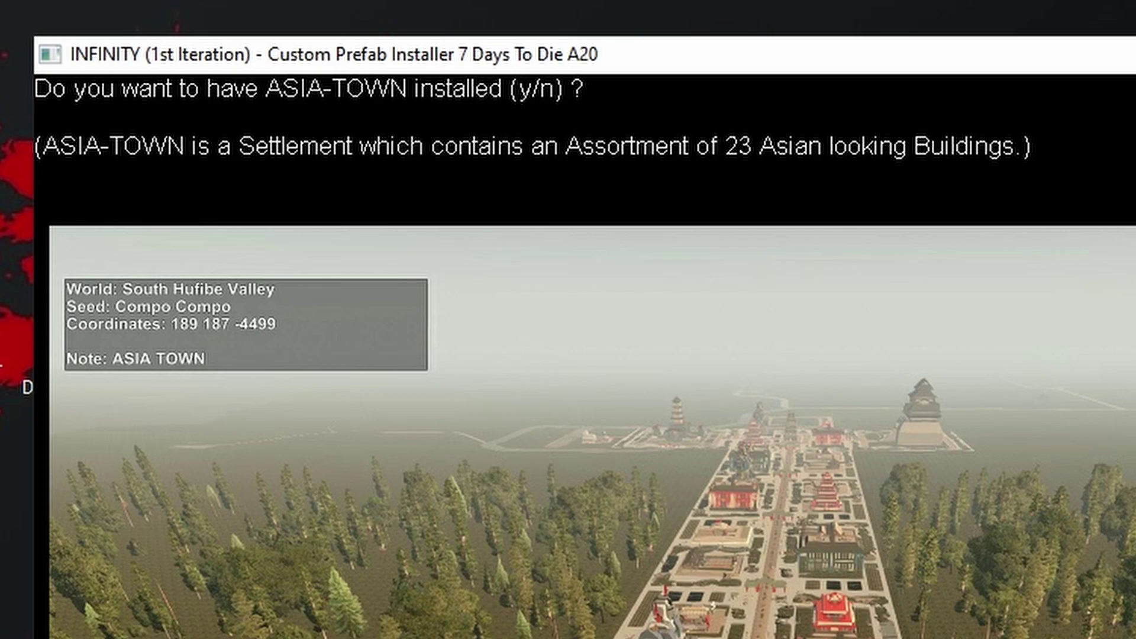
key(y)
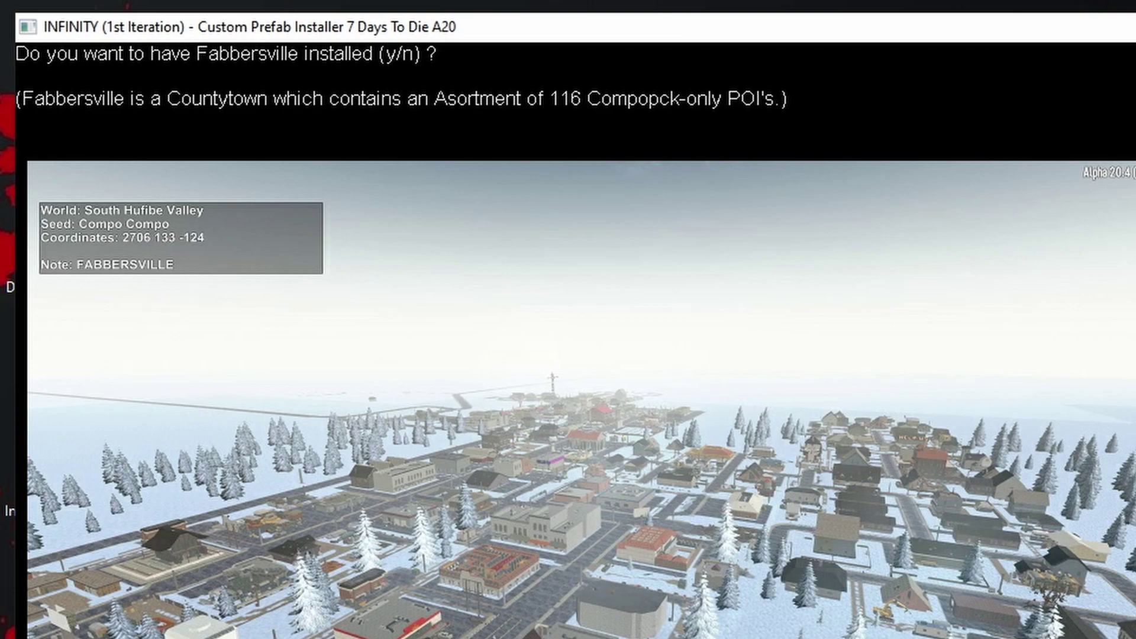
key(y)
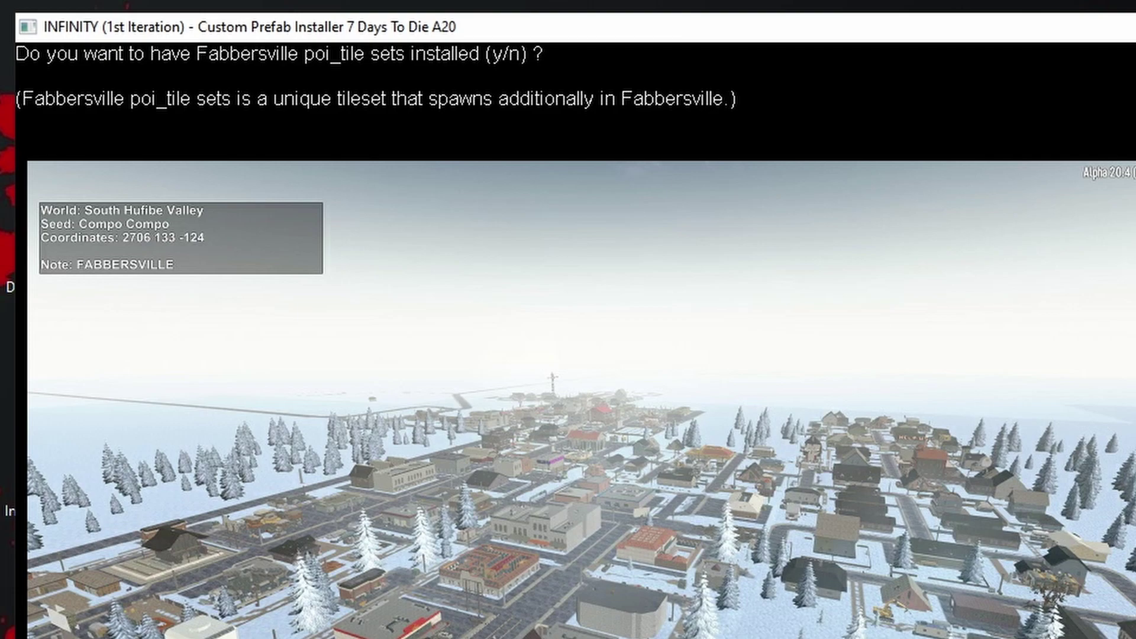
key(y)
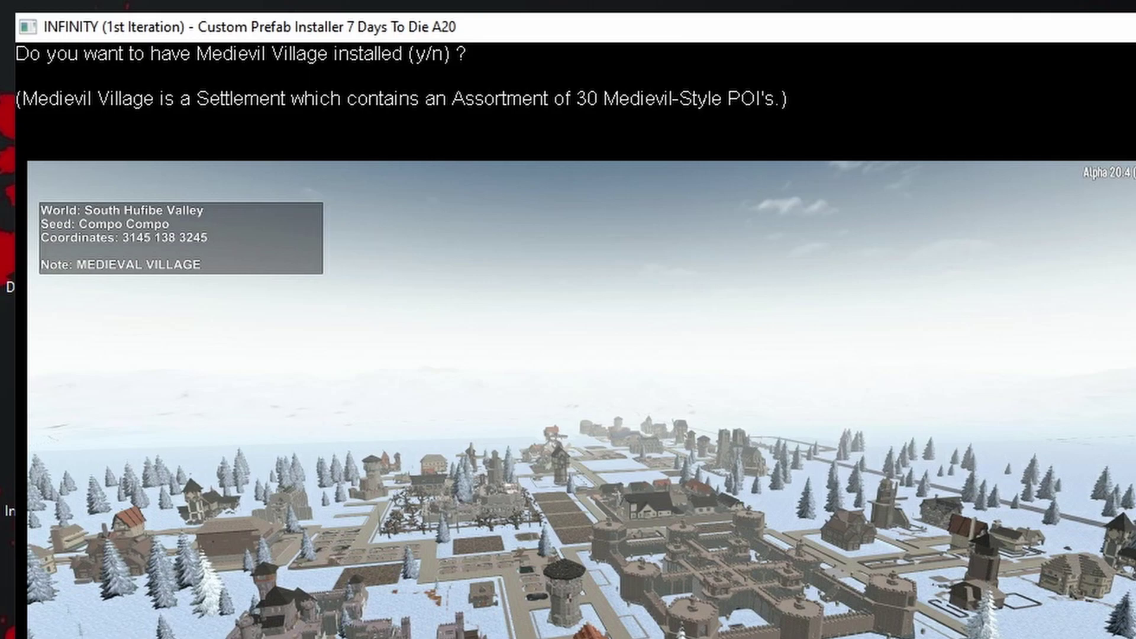
key(y)
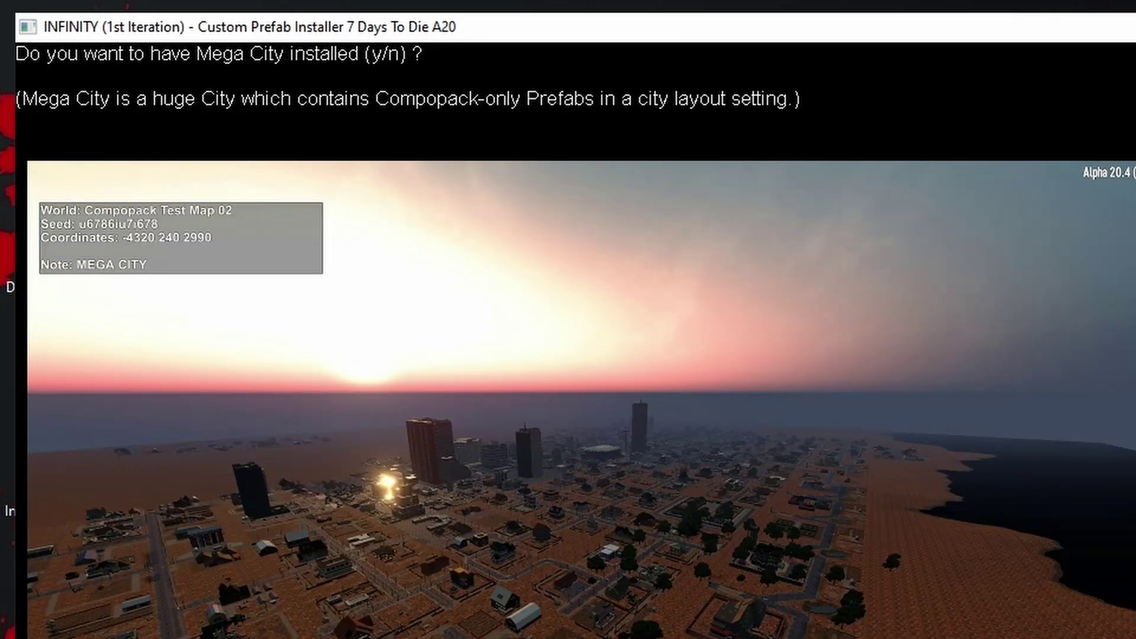
key(y)
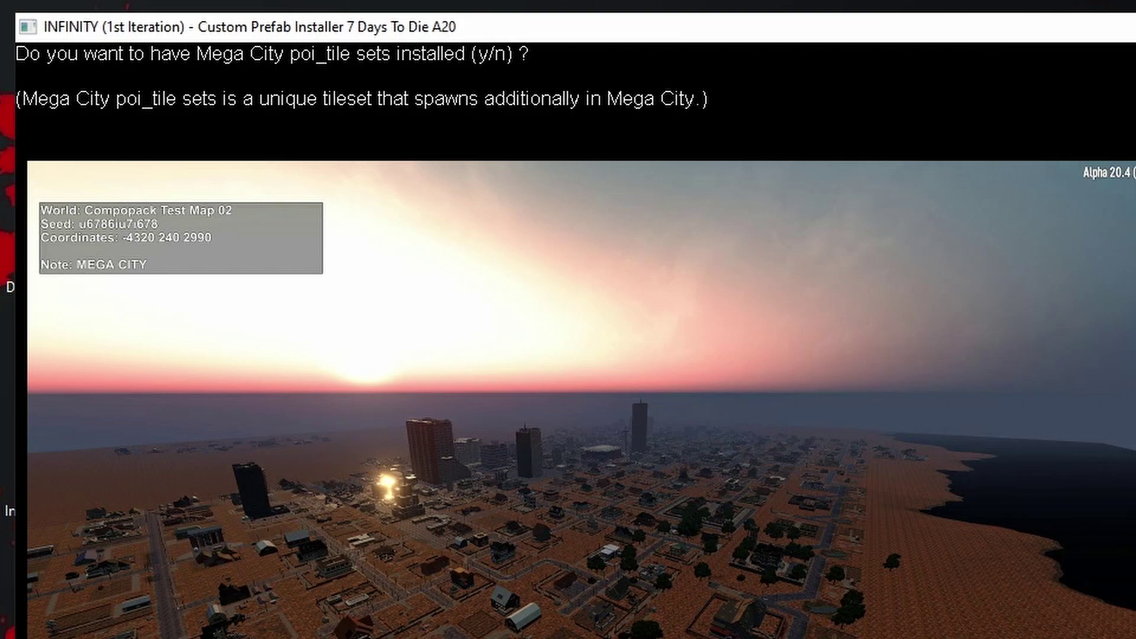
key(y)
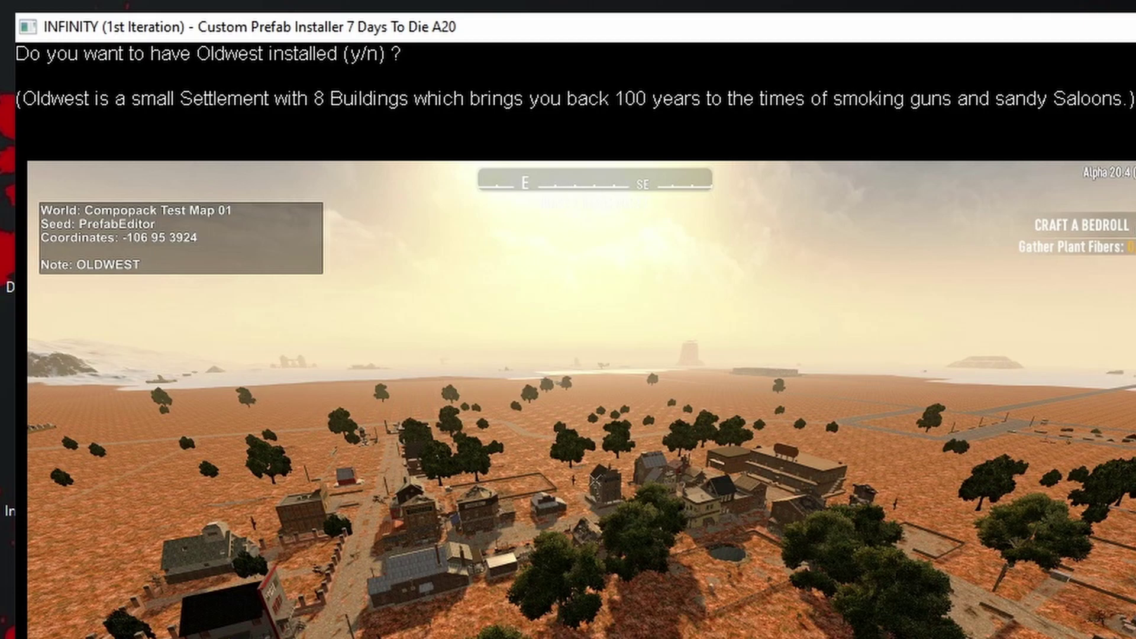
key(y)
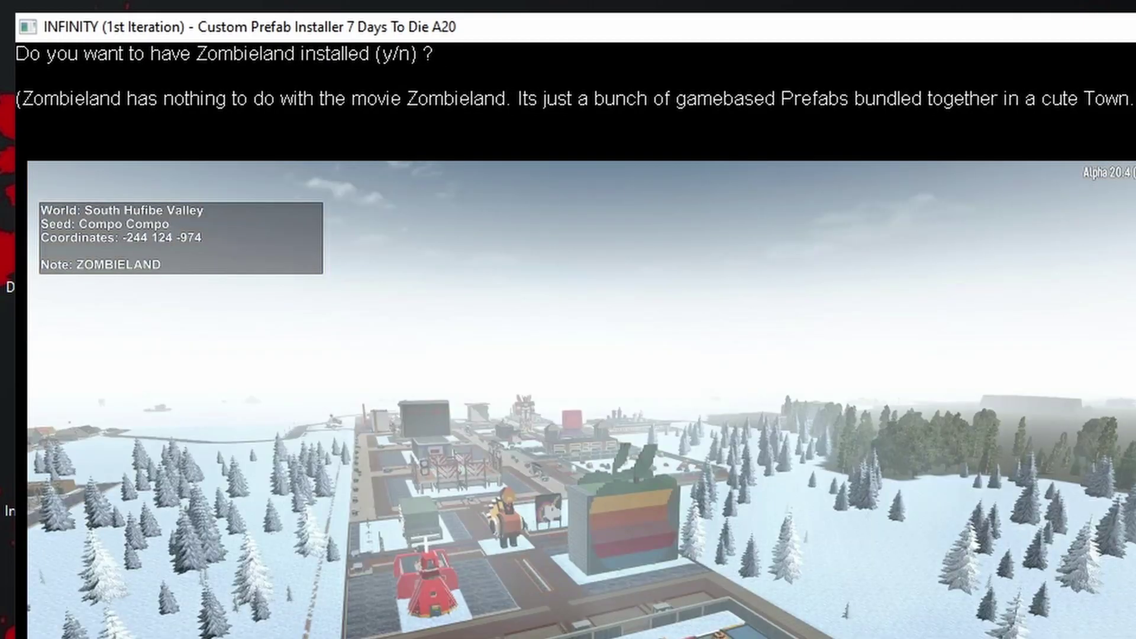
key(y)
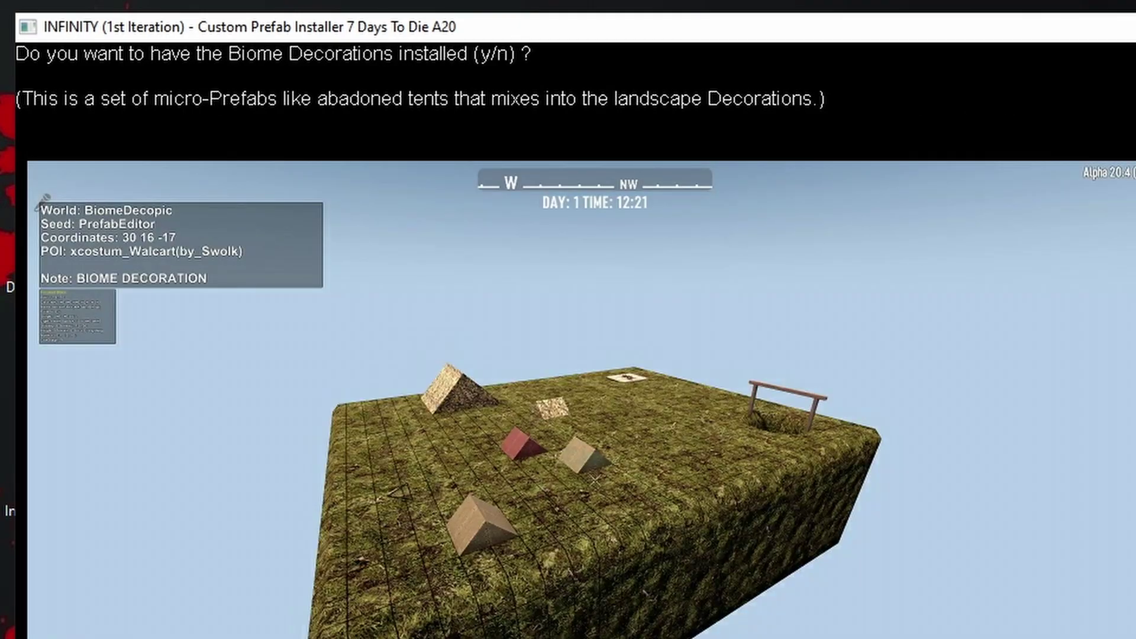
key(y)
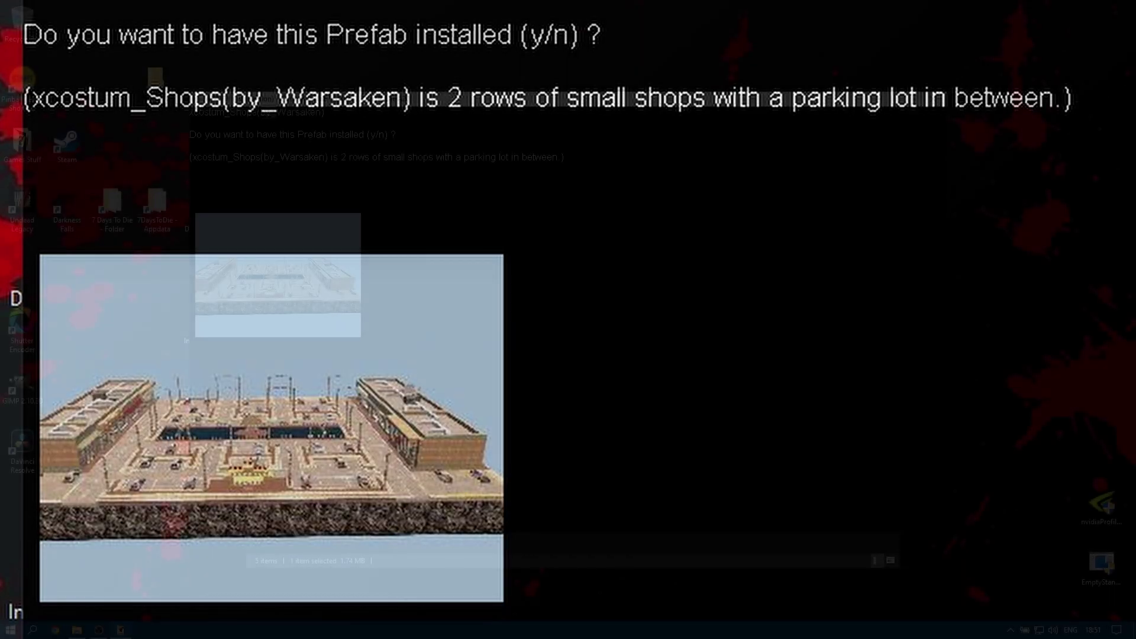
key(n)
key(n)
key(n)
key(n)
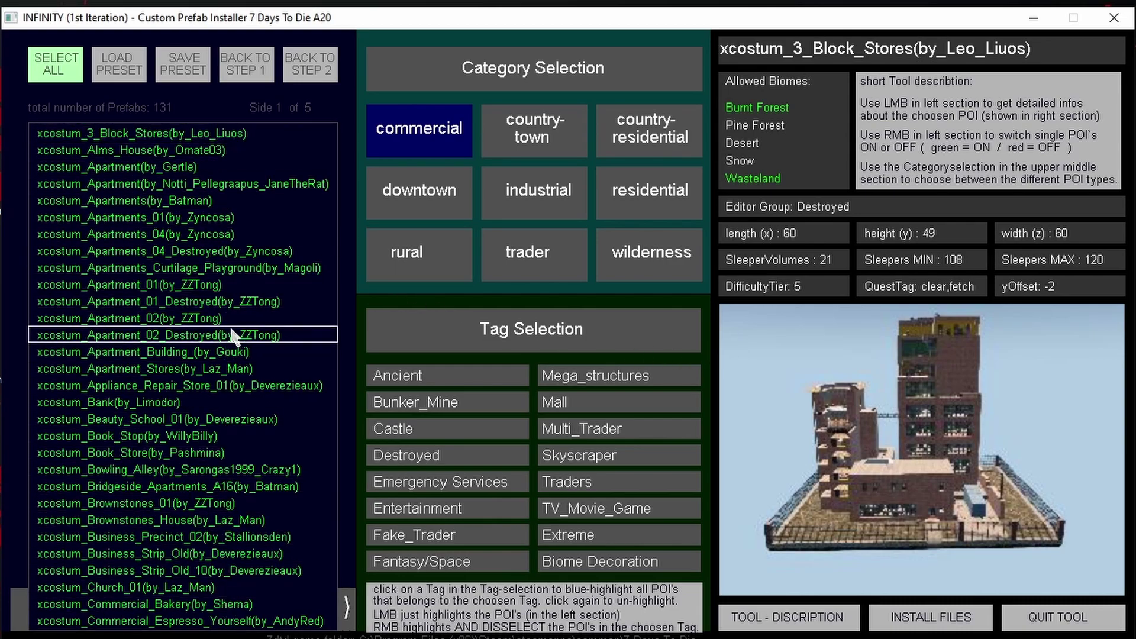
click(347, 609)
click(348, 610)
click(347, 610)
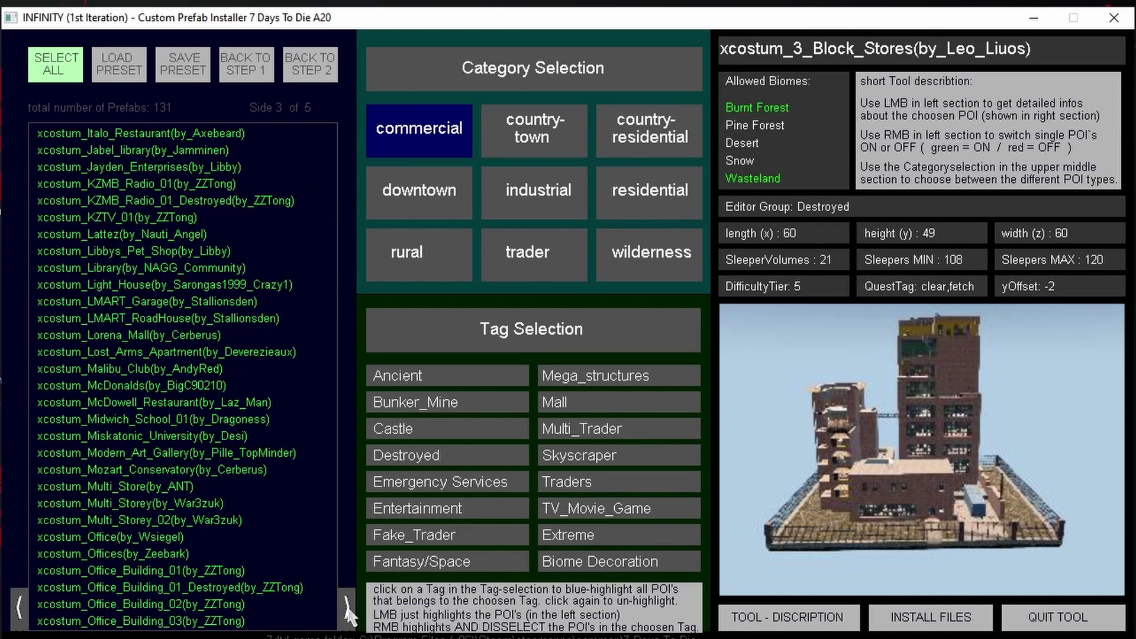
click(348, 611)
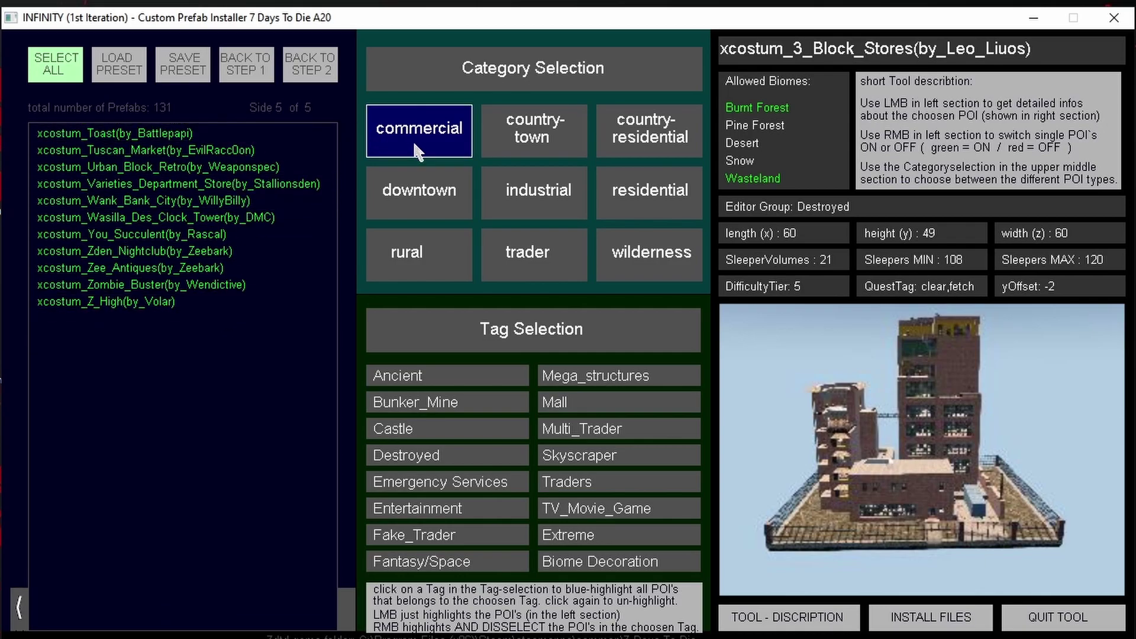
click(541, 145)
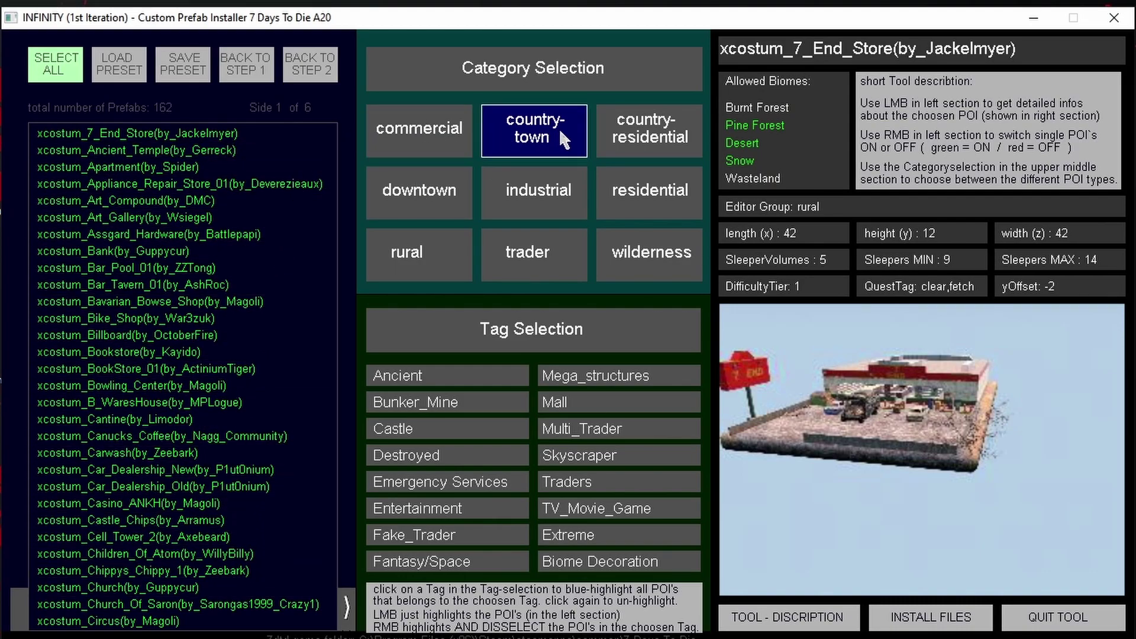
click(660, 143)
click(454, 198)
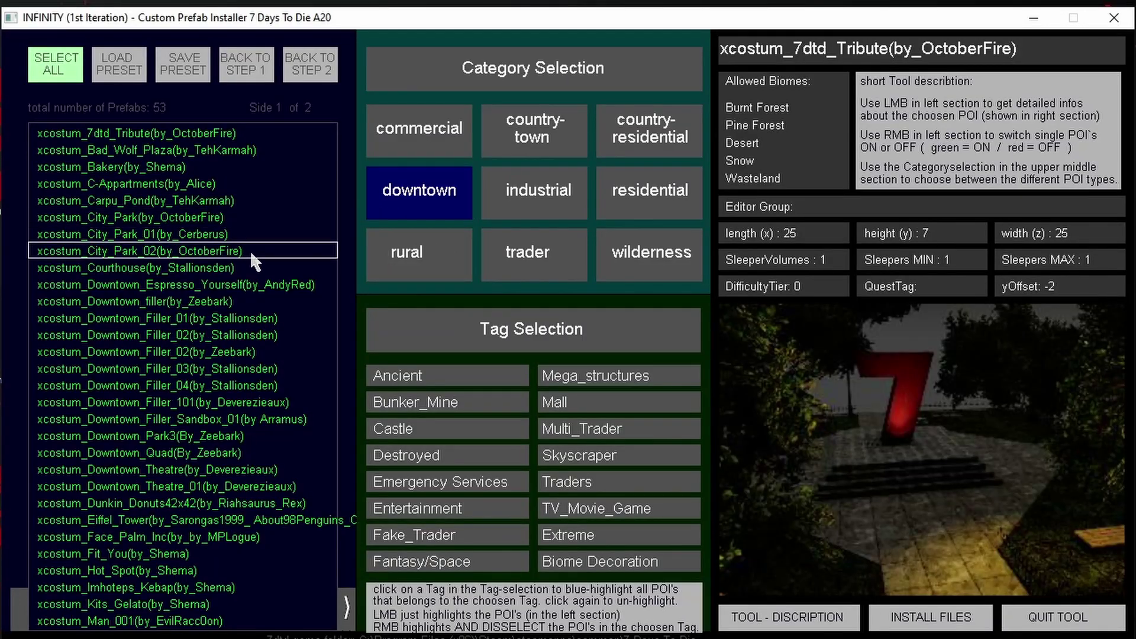
click(424, 137)
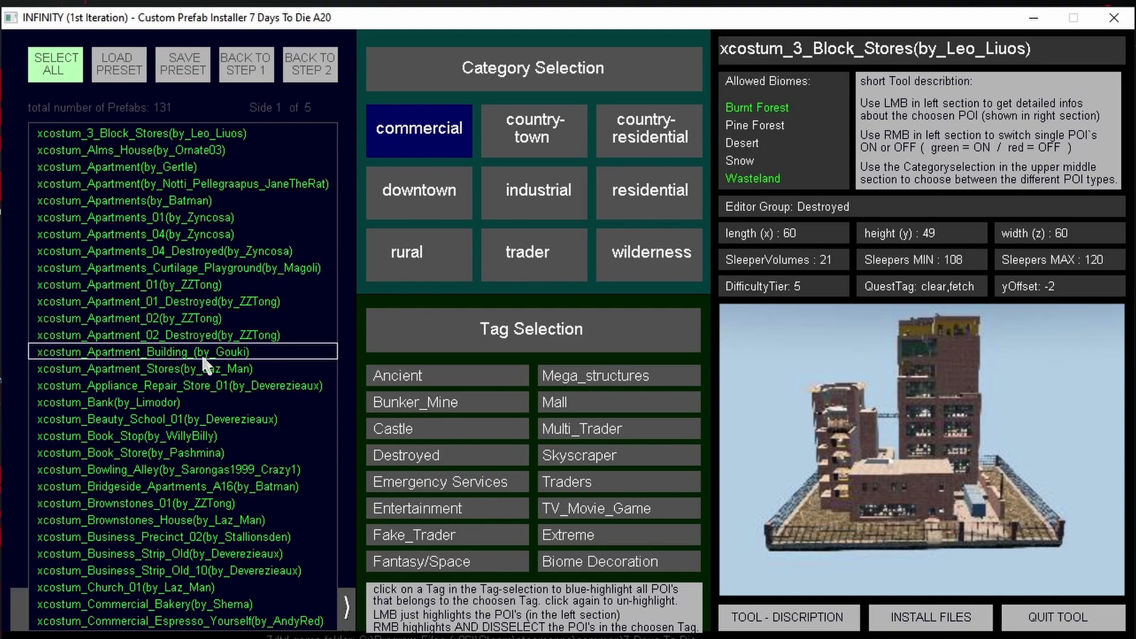
- Turn the LMART_Garage commercial prefab red (off), then go back to the first page
scroll(213, 332, down, 2)
click(213, 301)
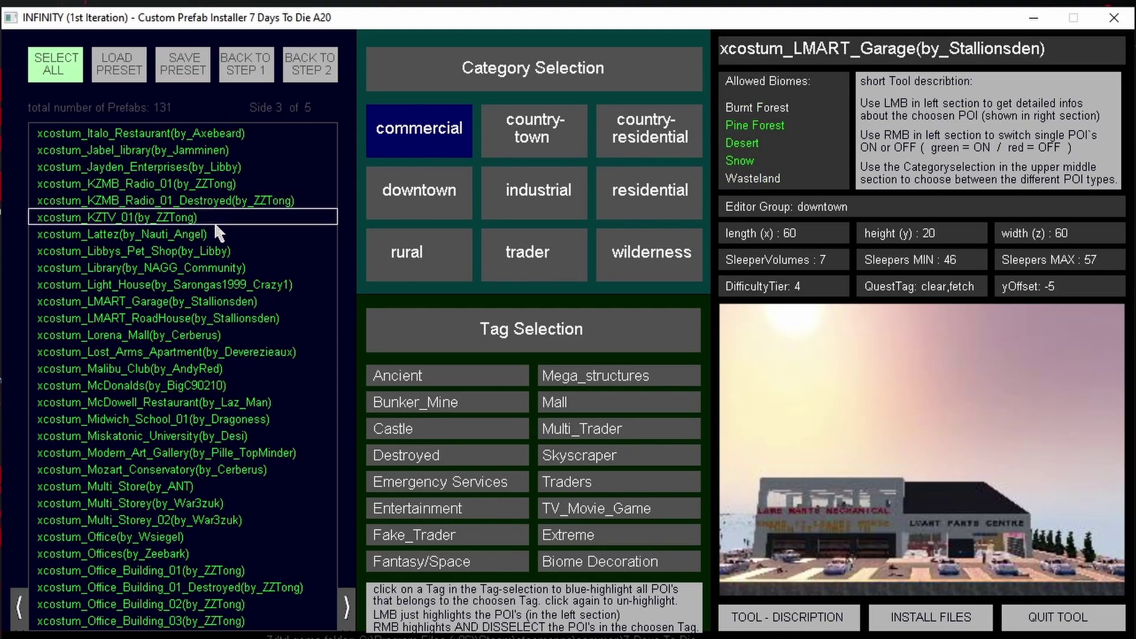
right_click(205, 303)
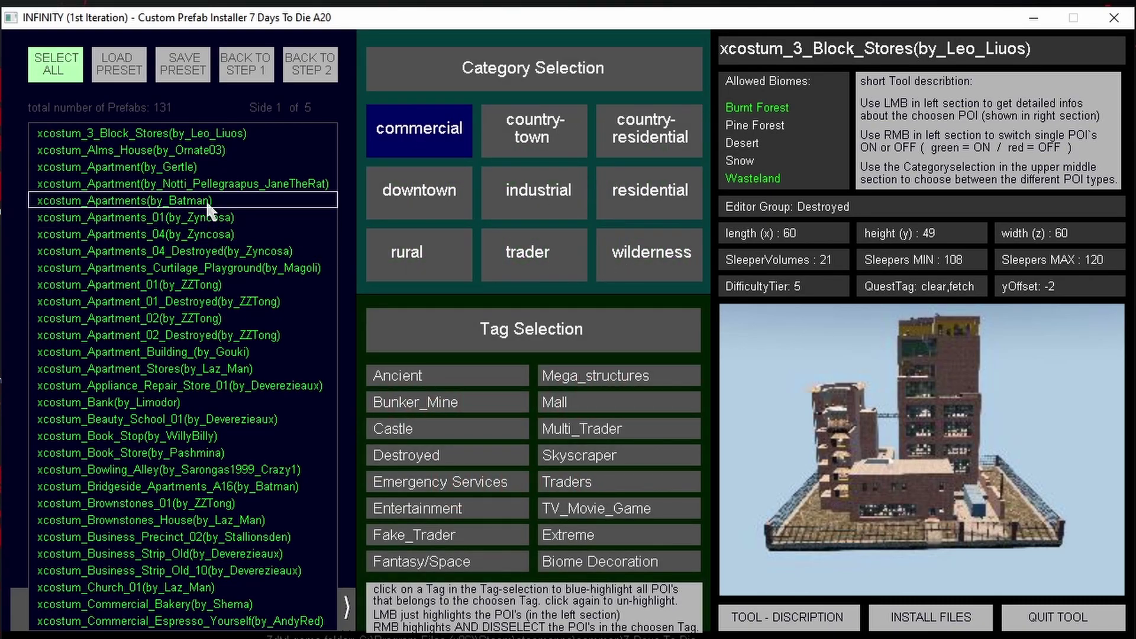
click(351, 609)
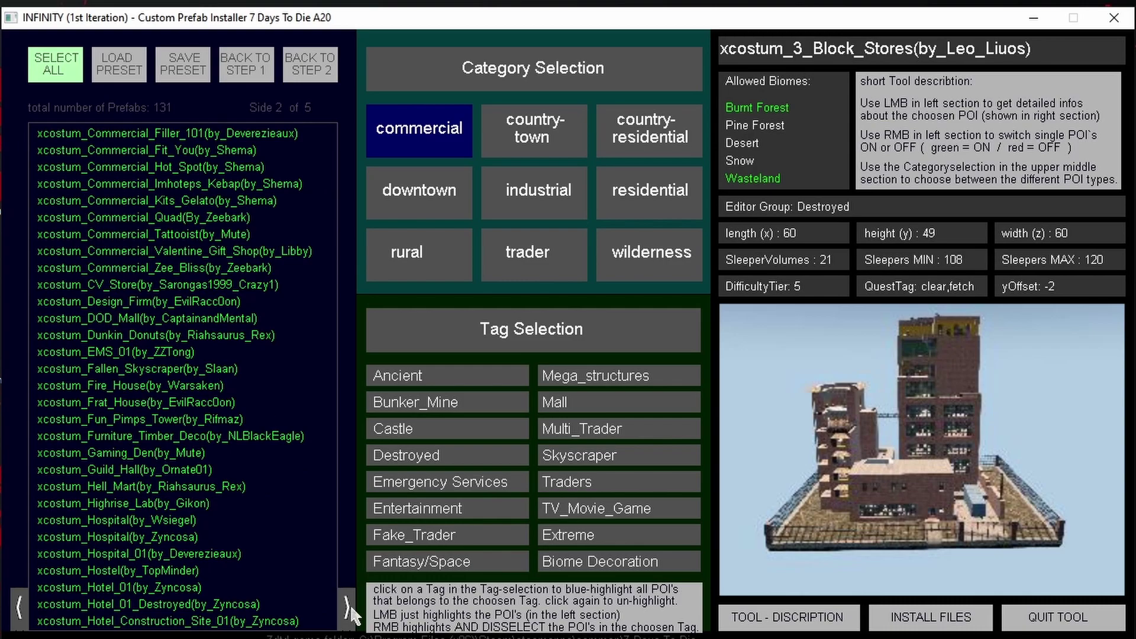
click(351, 609)
scroll(278, 231, up, 2)
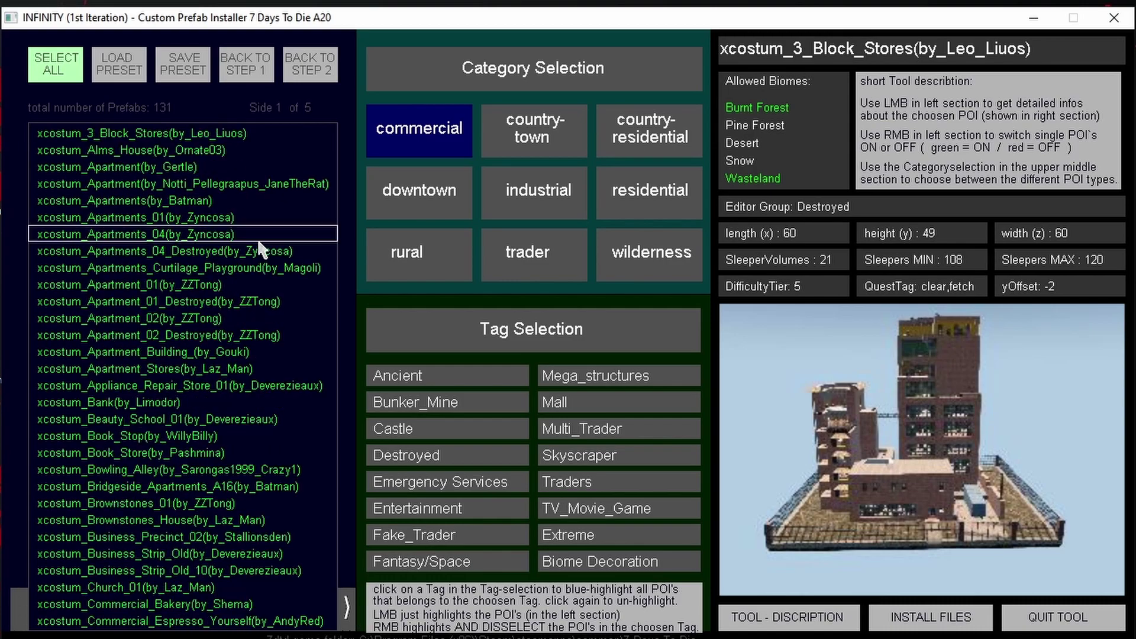
- Switch off all Destroyed-tagged commercial POIs, such as 3_Block_Stores and the Apartment Destroyed variants
click(462, 461)
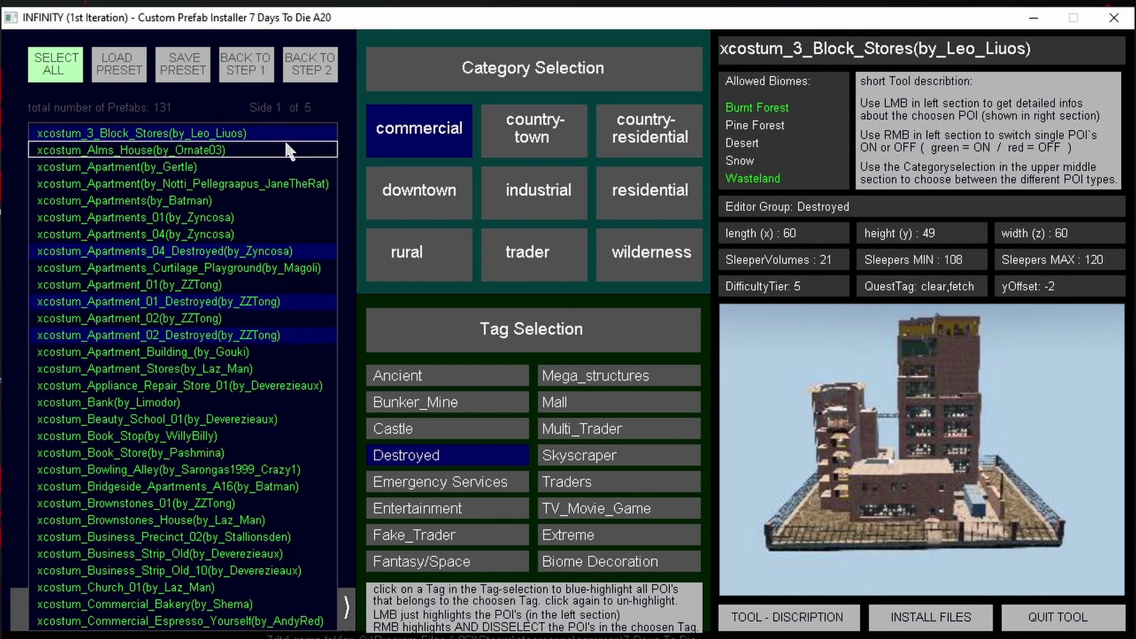
click(422, 457)
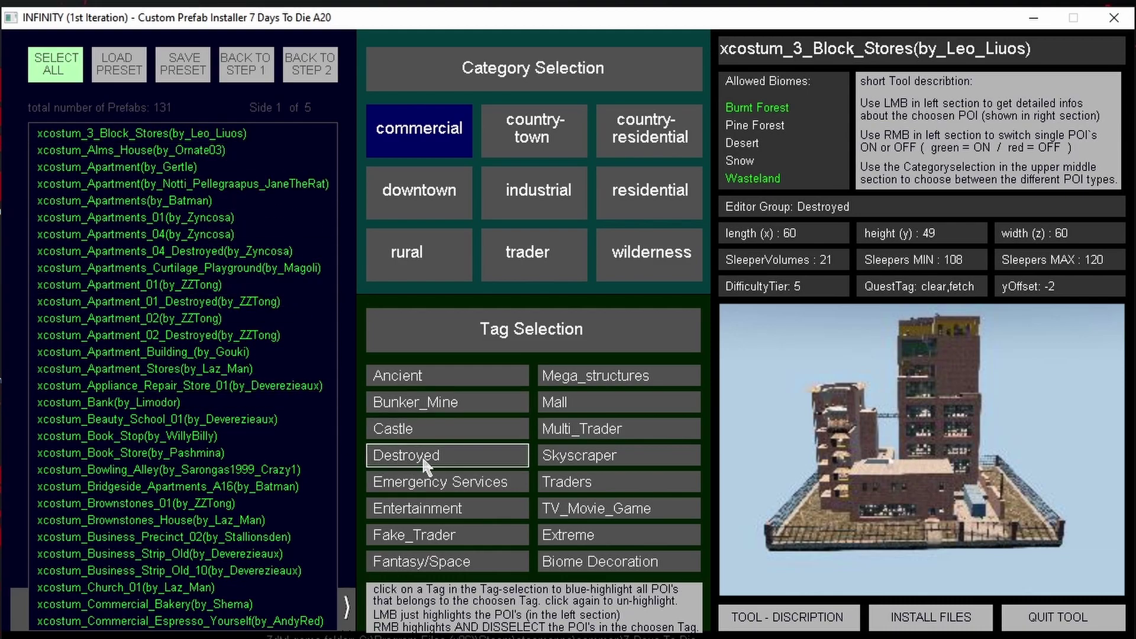
right_click(434, 457)
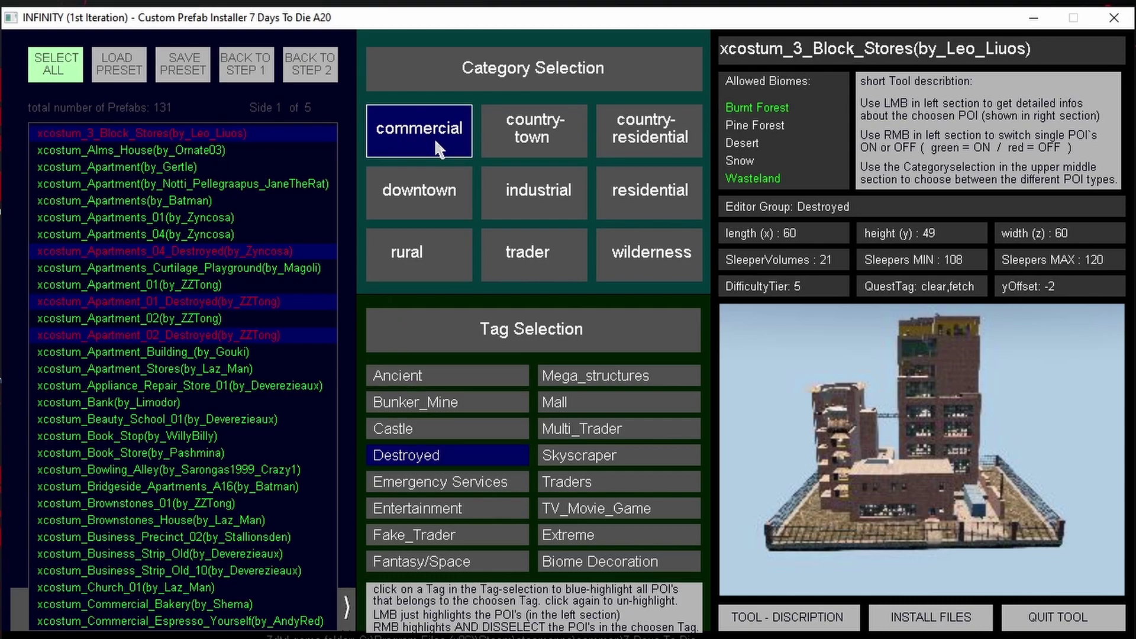
- Handle Destroyed-tagged POIs in country-town, country-residential, downtown and industrial, then return to commercial
click(555, 133)
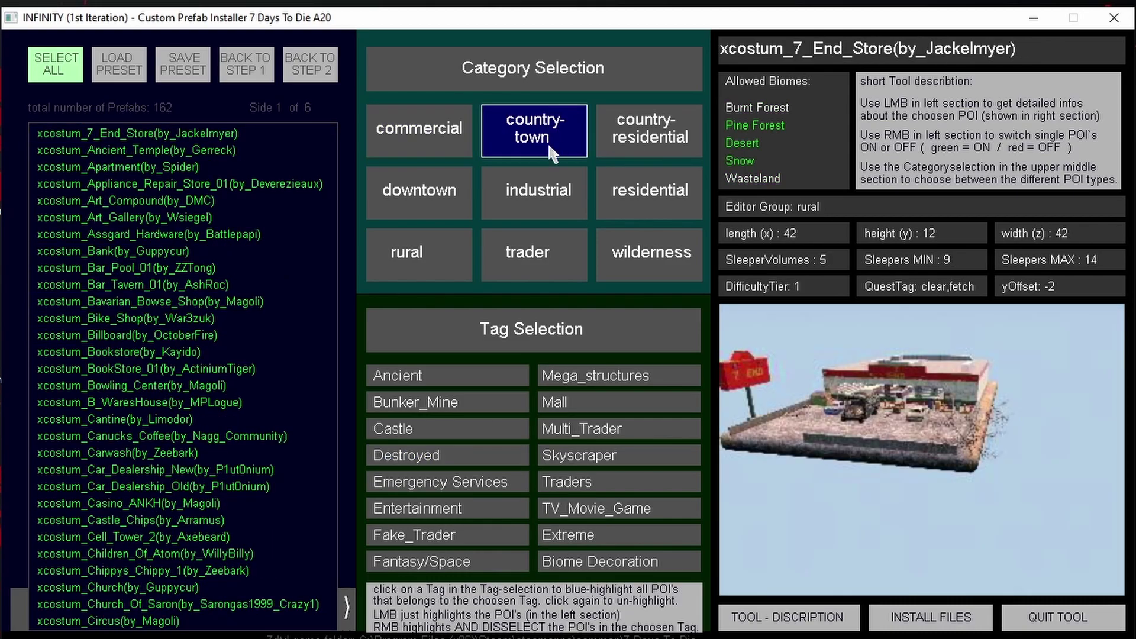
click(449, 460)
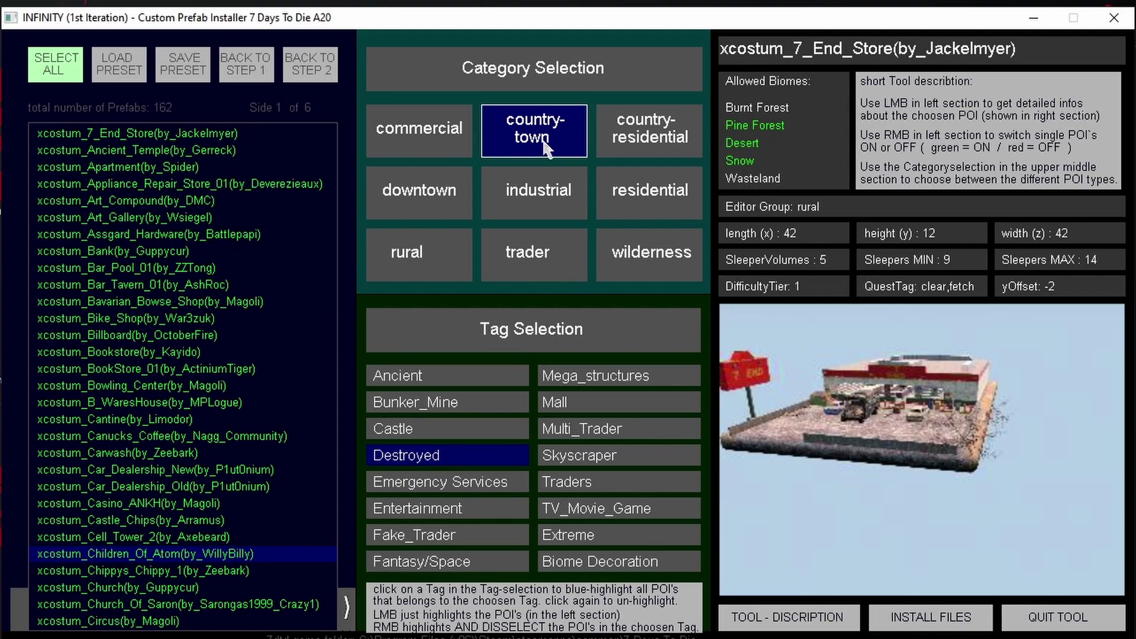
right_click(466, 463)
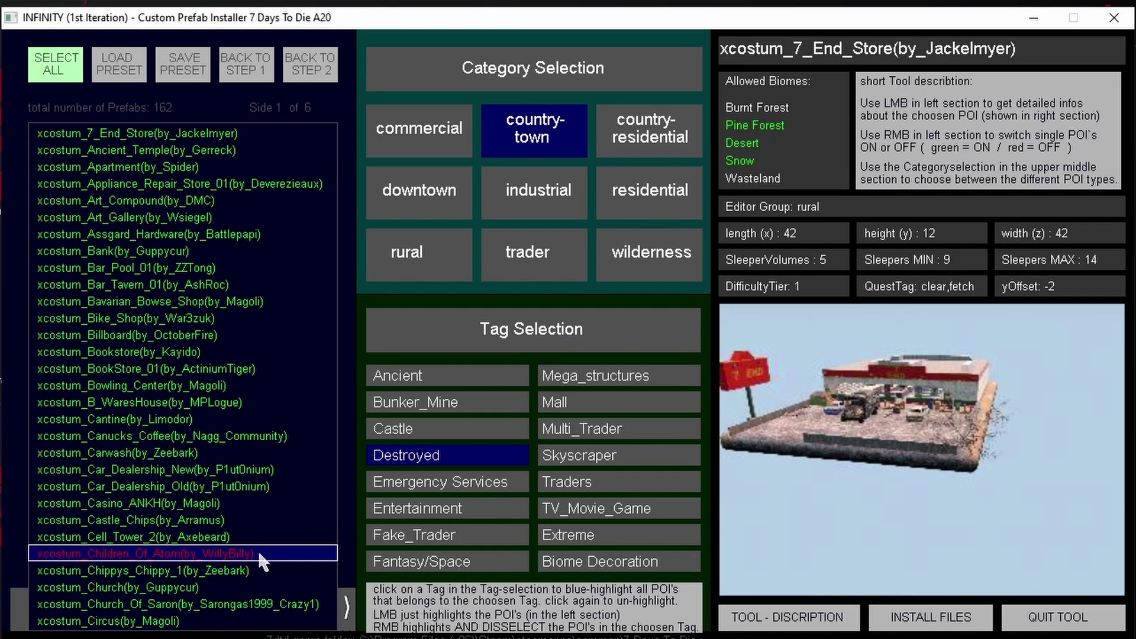
click(667, 140)
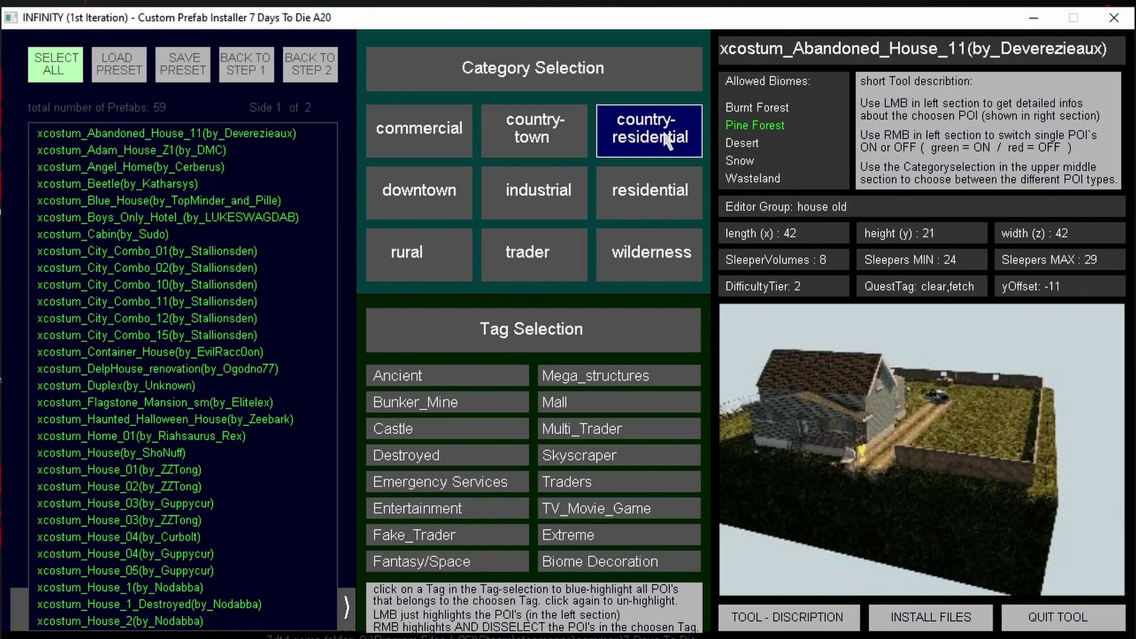
click(435, 461)
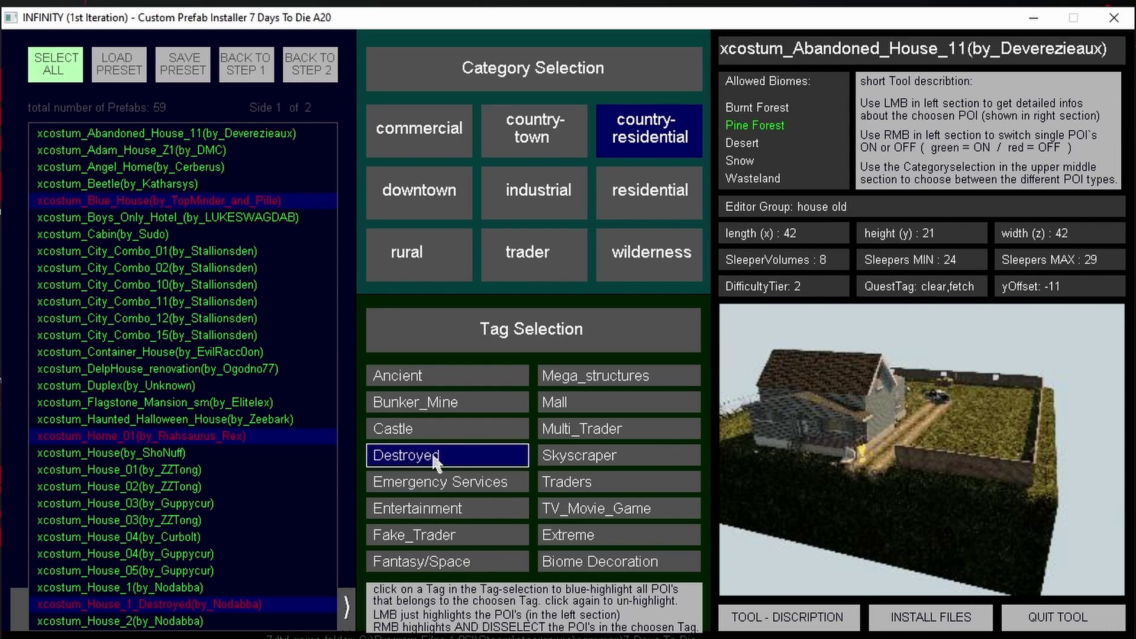
click(445, 204)
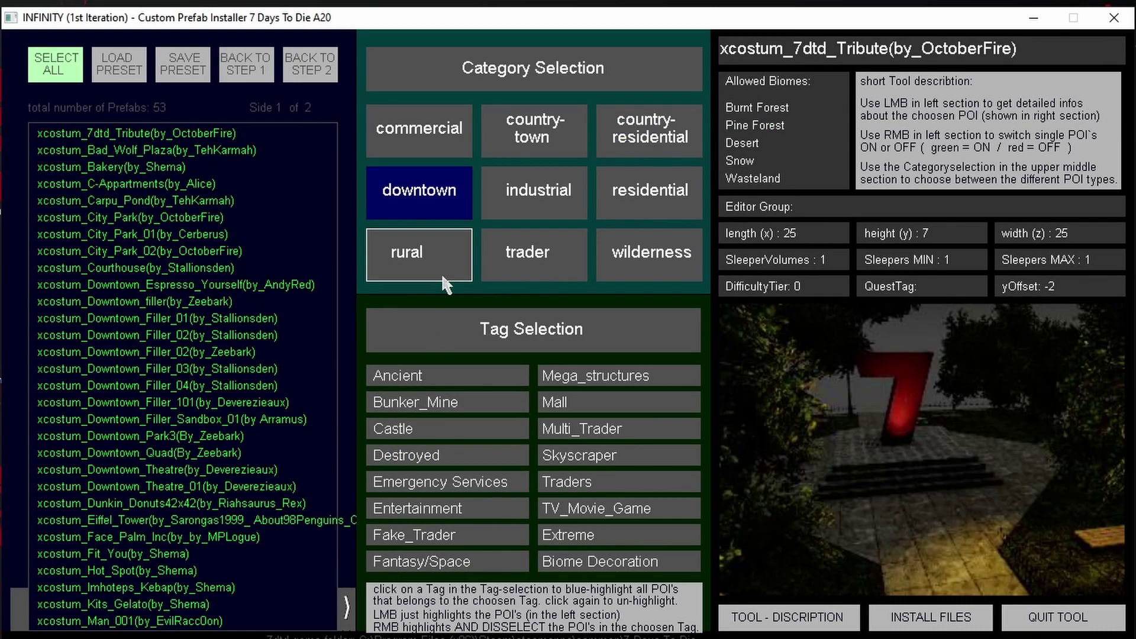
click(439, 460)
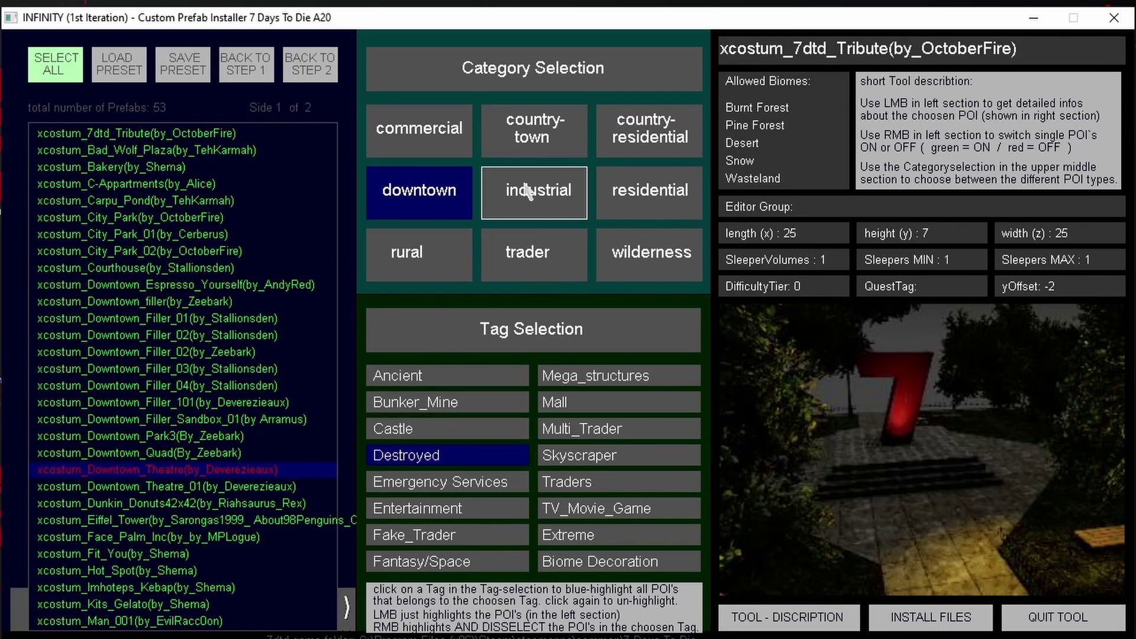
click(540, 197)
click(469, 465)
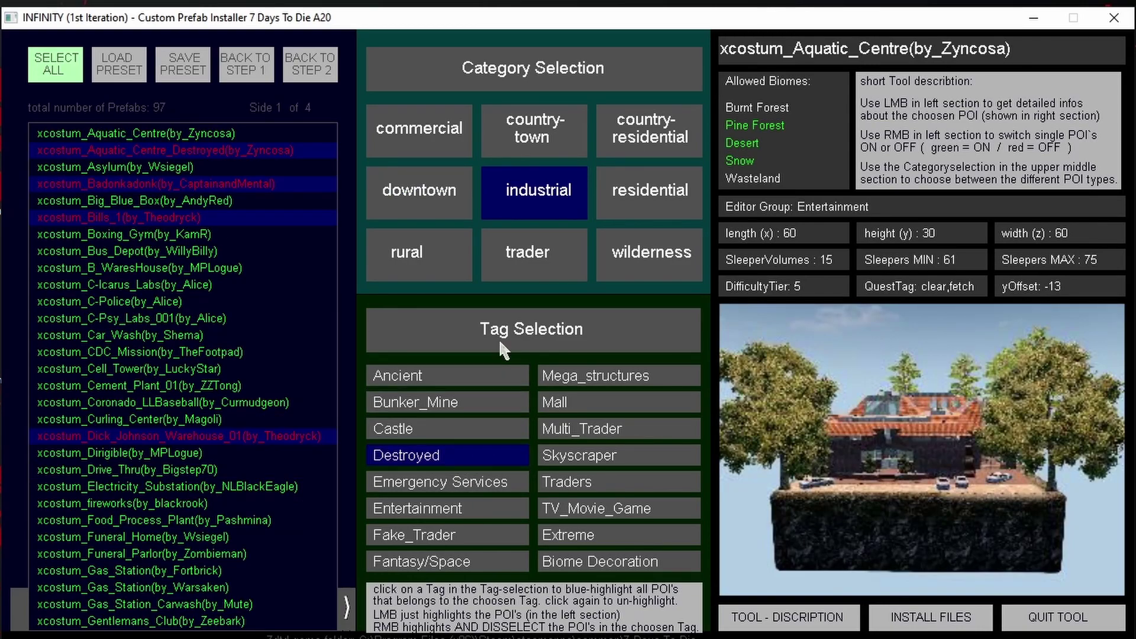
click(419, 129)
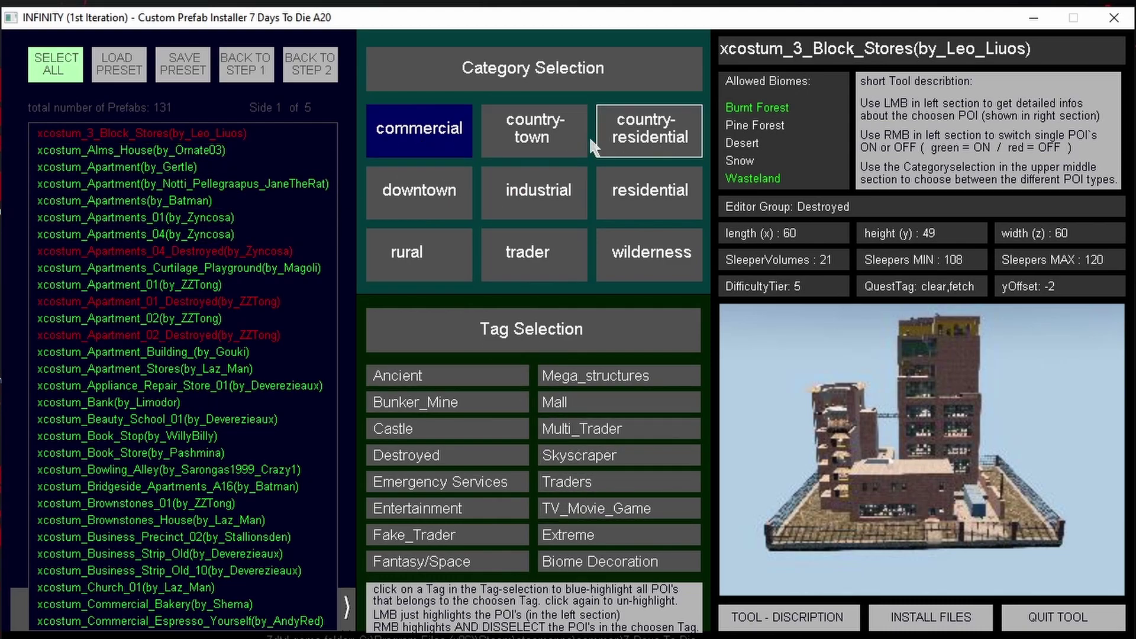
- Check the wilderness Mega_structures POIs and switch Book_Stop back on (green)
click(642, 265)
click(668, 377)
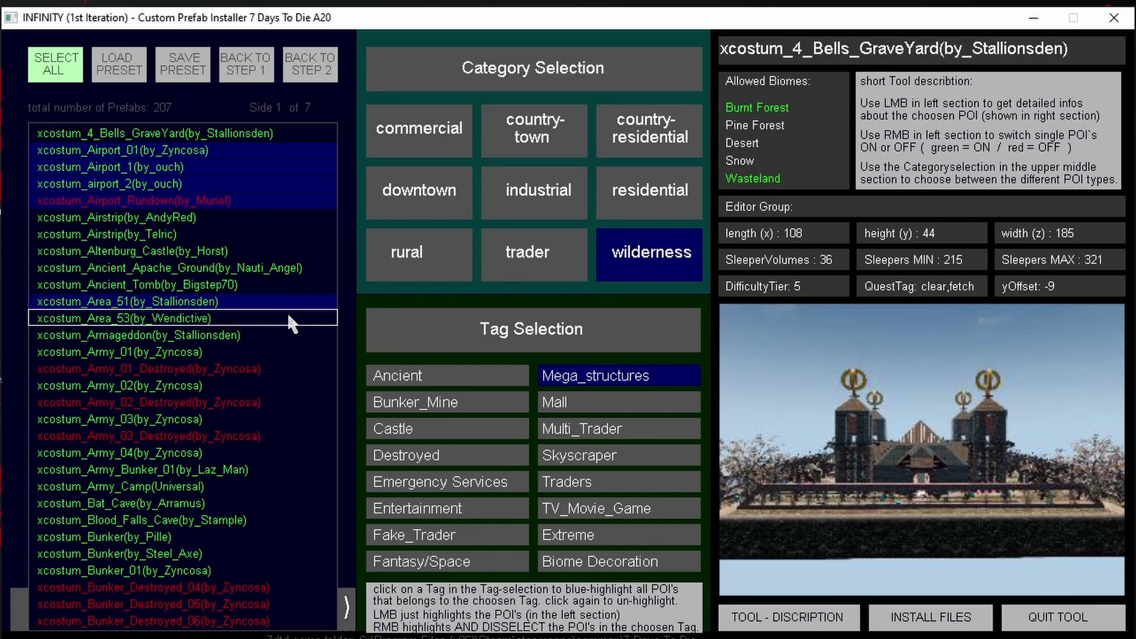
click(585, 381)
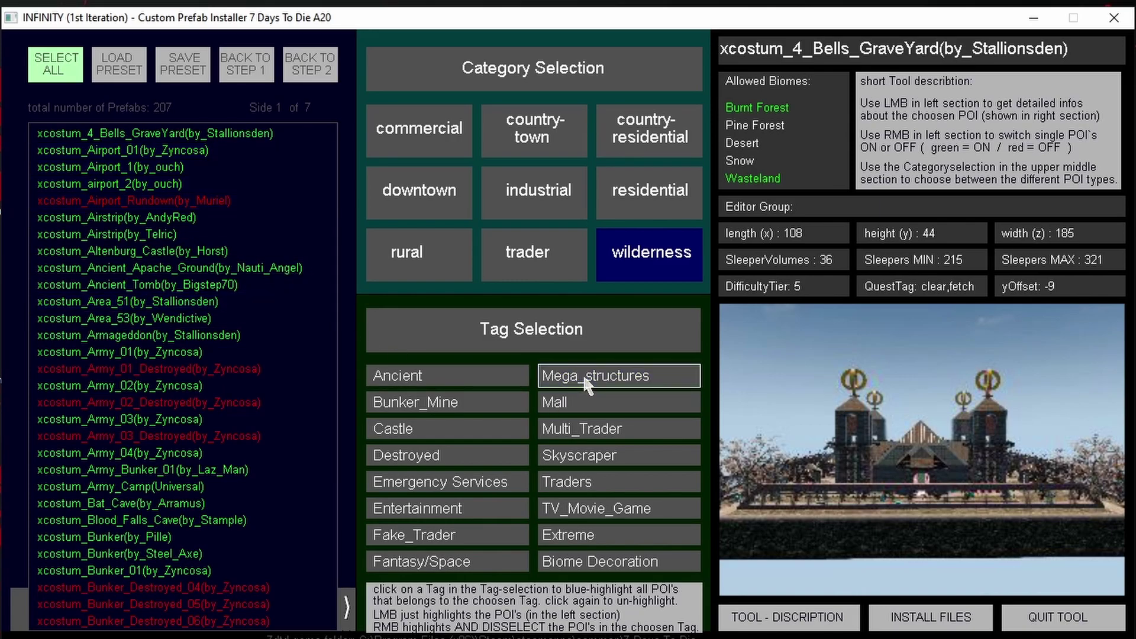
click(584, 382)
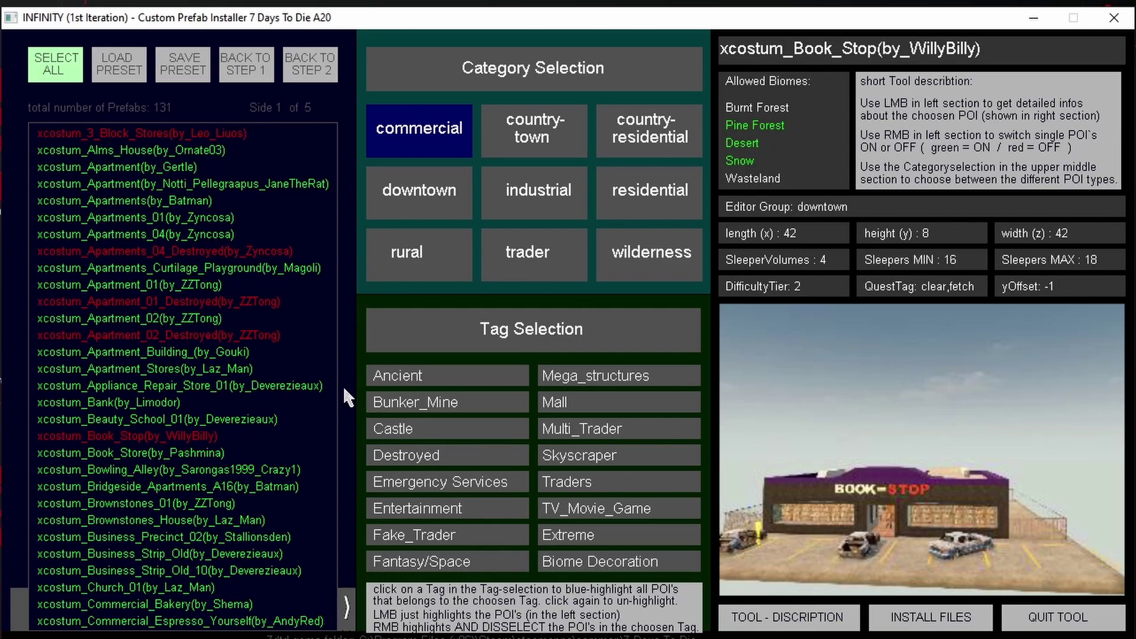
right_click(339, 442)
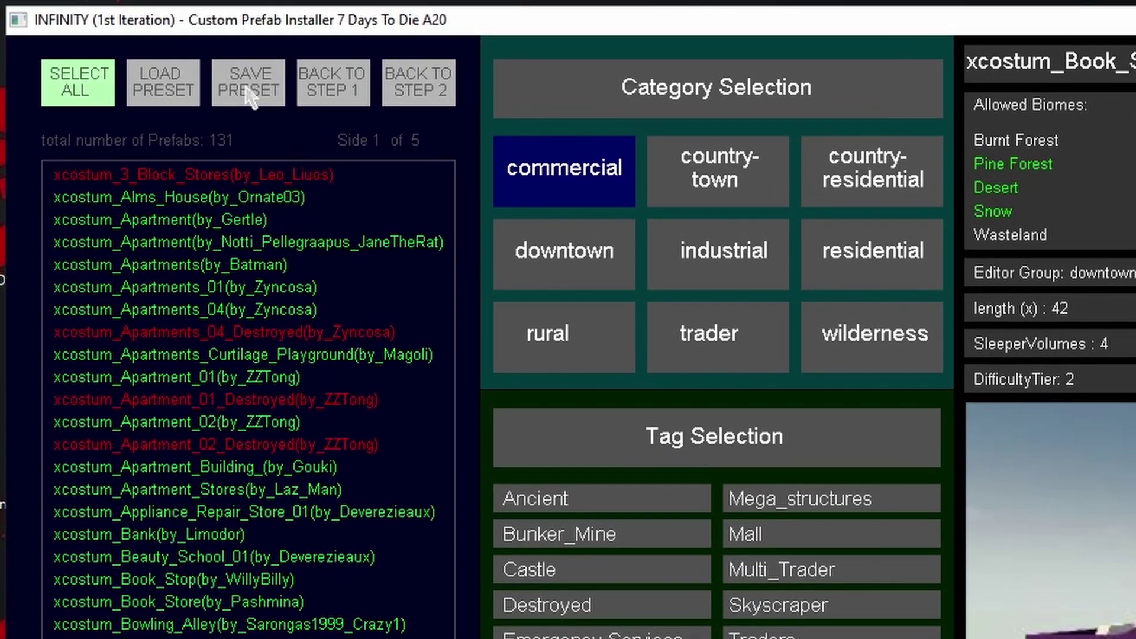
- Save the current selection as preset testcp48 and return to the POI window
click(247, 87)
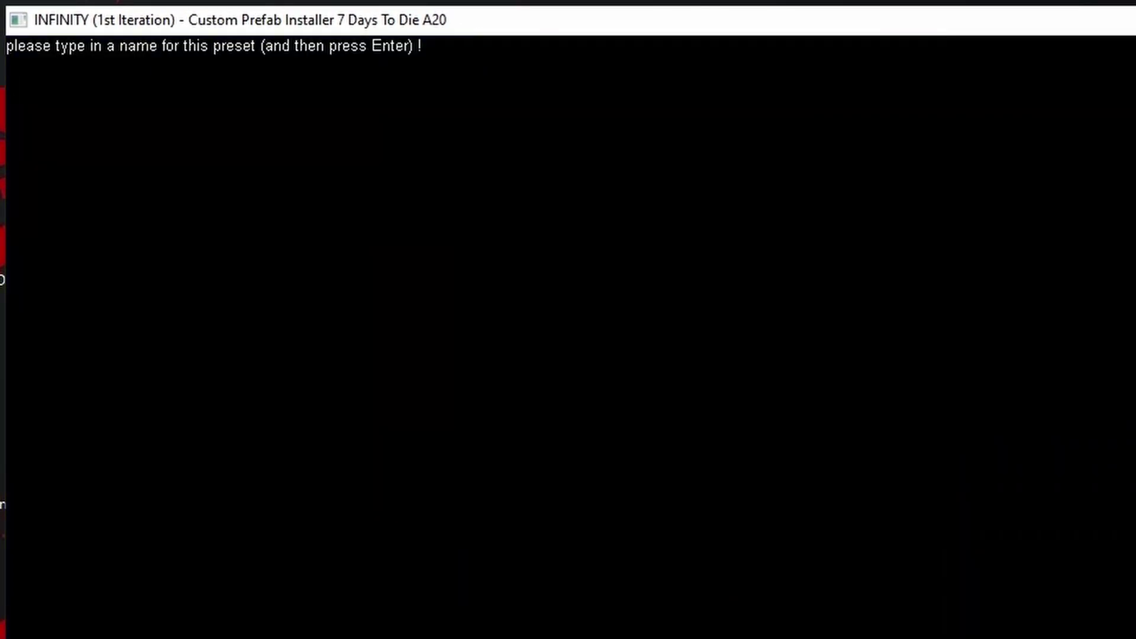
text(testcp48)
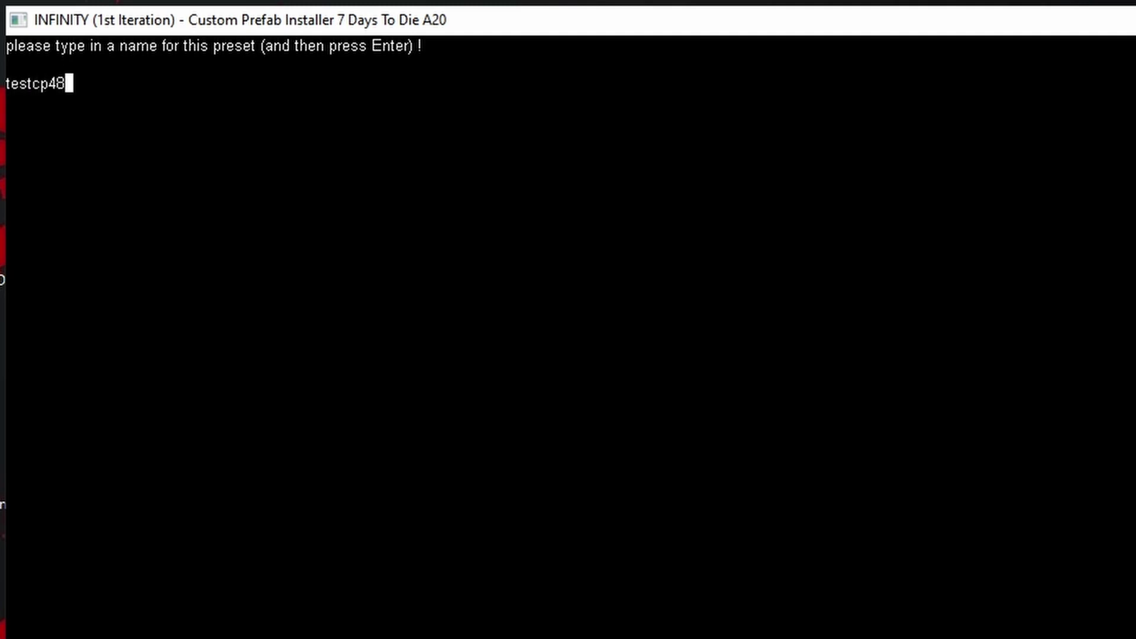
key(Return)
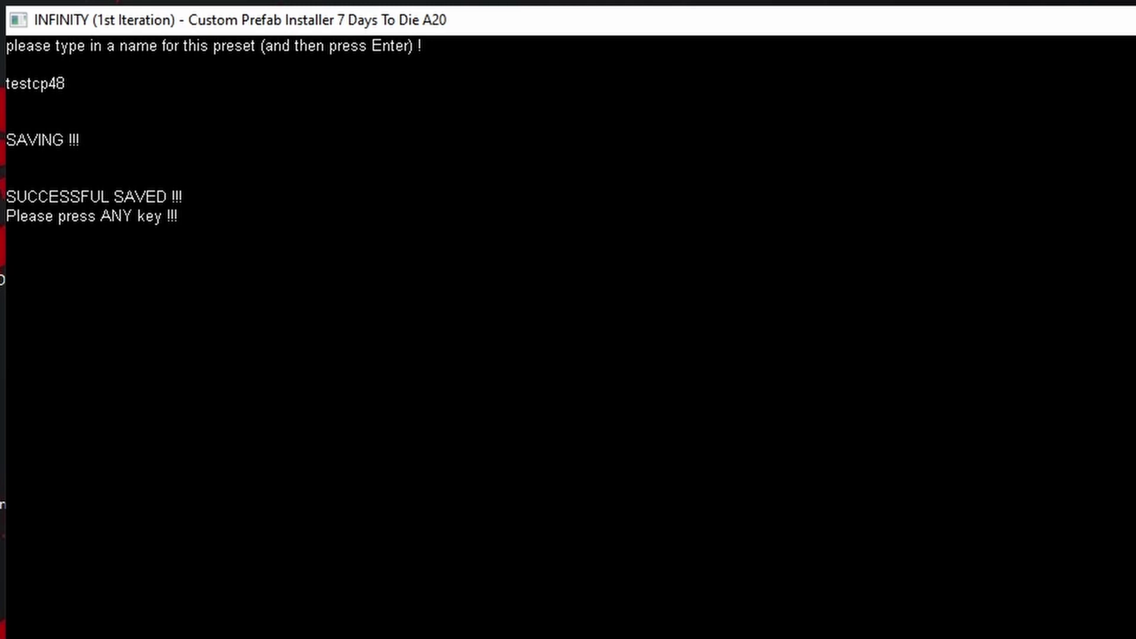
key(Return)
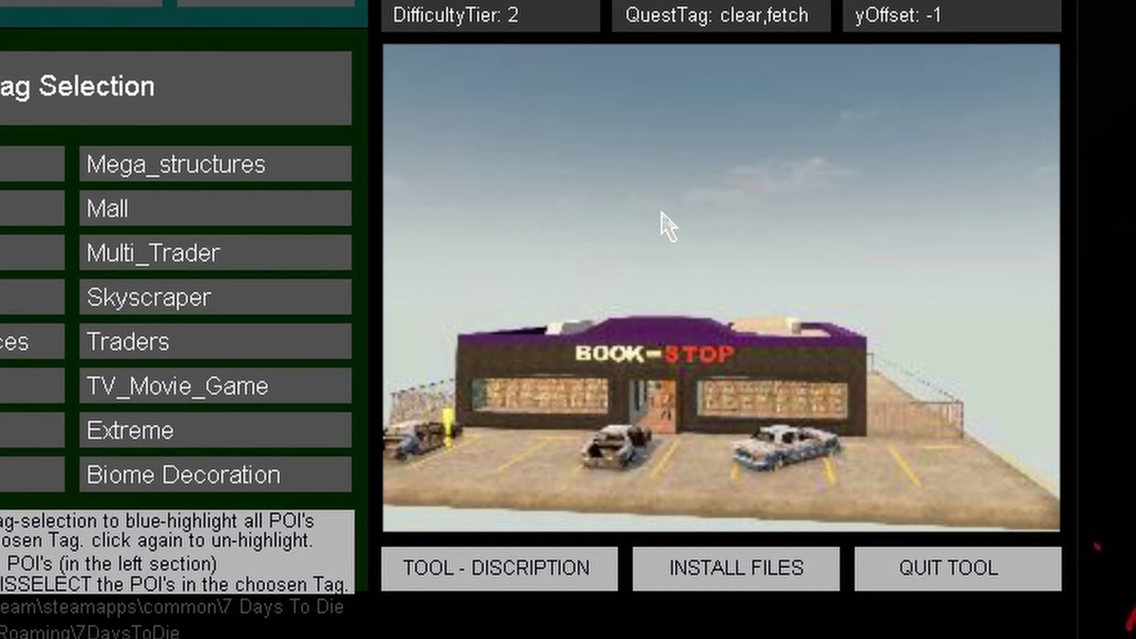
- Install the selected Compopack48 POIs into the game's prefab folder, confirming the copy with 1
click(736, 578)
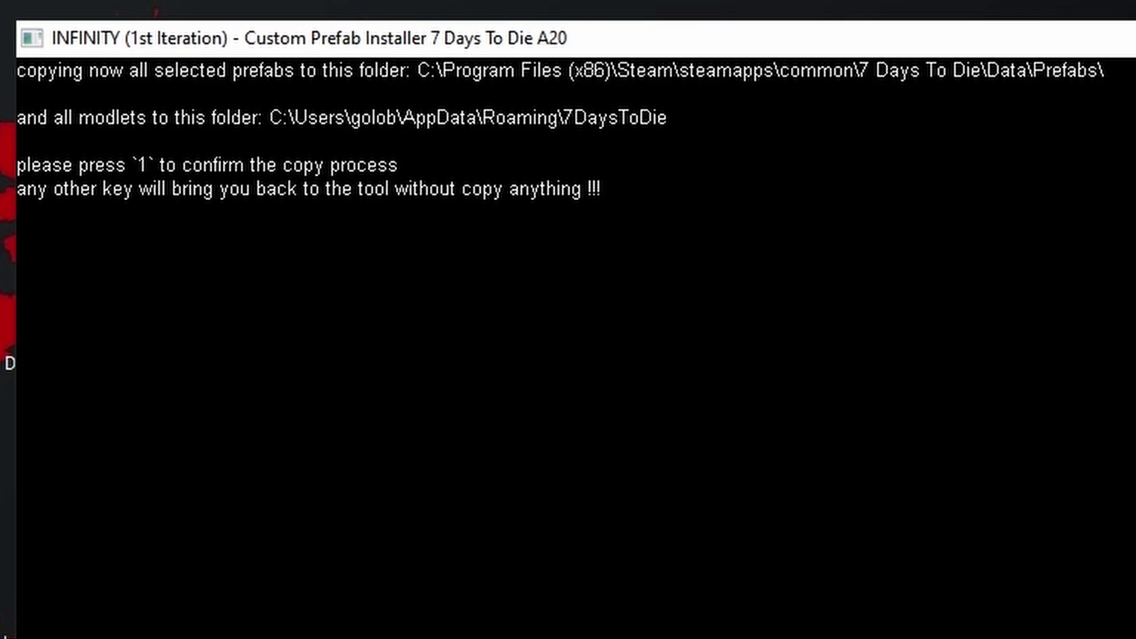
key(1)
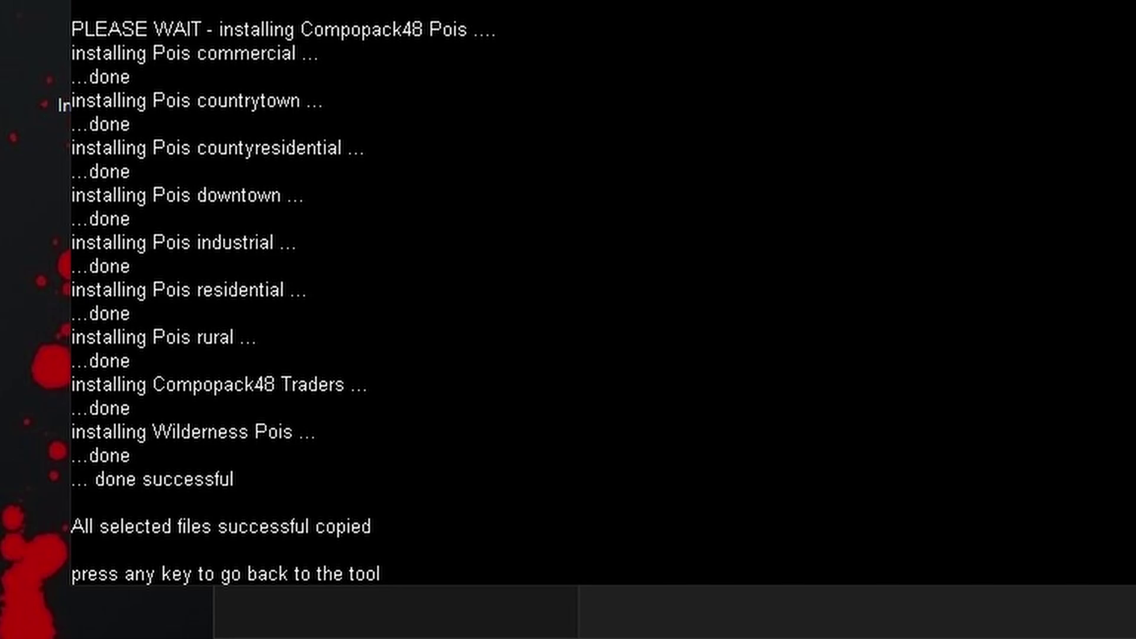
key(Return)
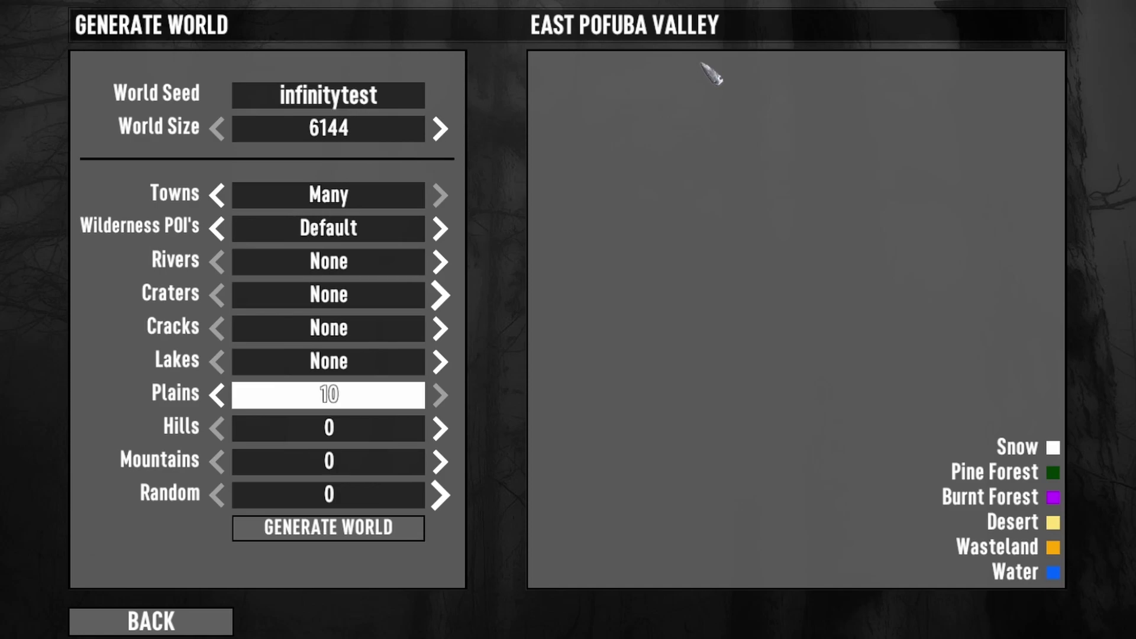
- Generate the world from seed infinitytest at size 6144 with Many towns
click(332, 532)
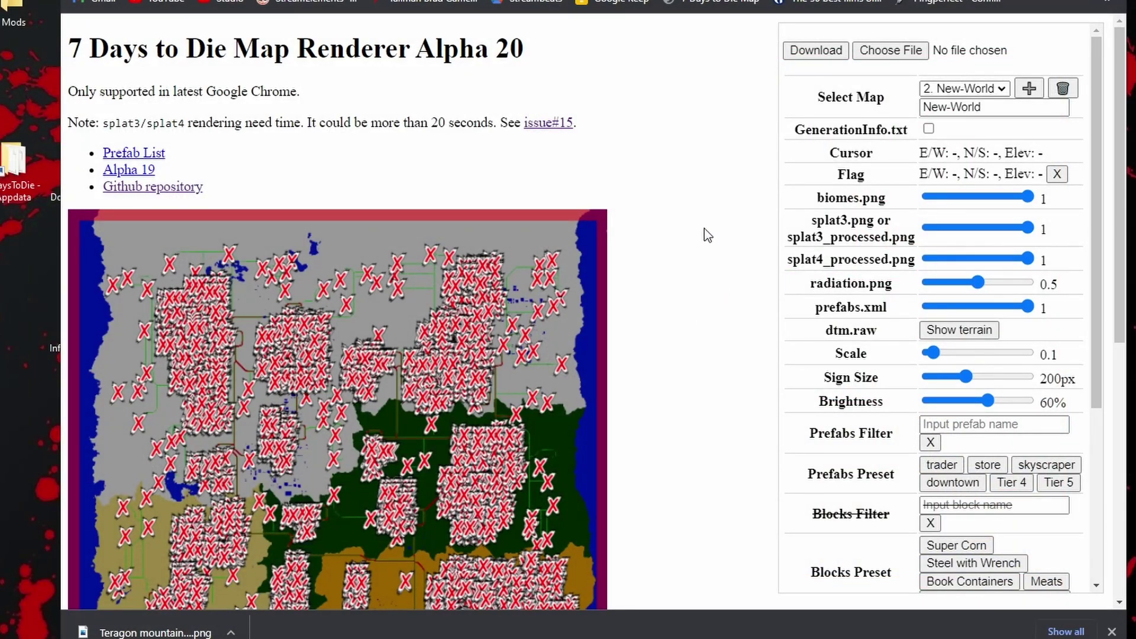
- View the rendered New-World map with its prefab markers and close the GeneratedWorlds folder window
scroll(655, 350, down, 3)
scroll(673, 318, up, 3)
scroll(705, 326, down, 3)
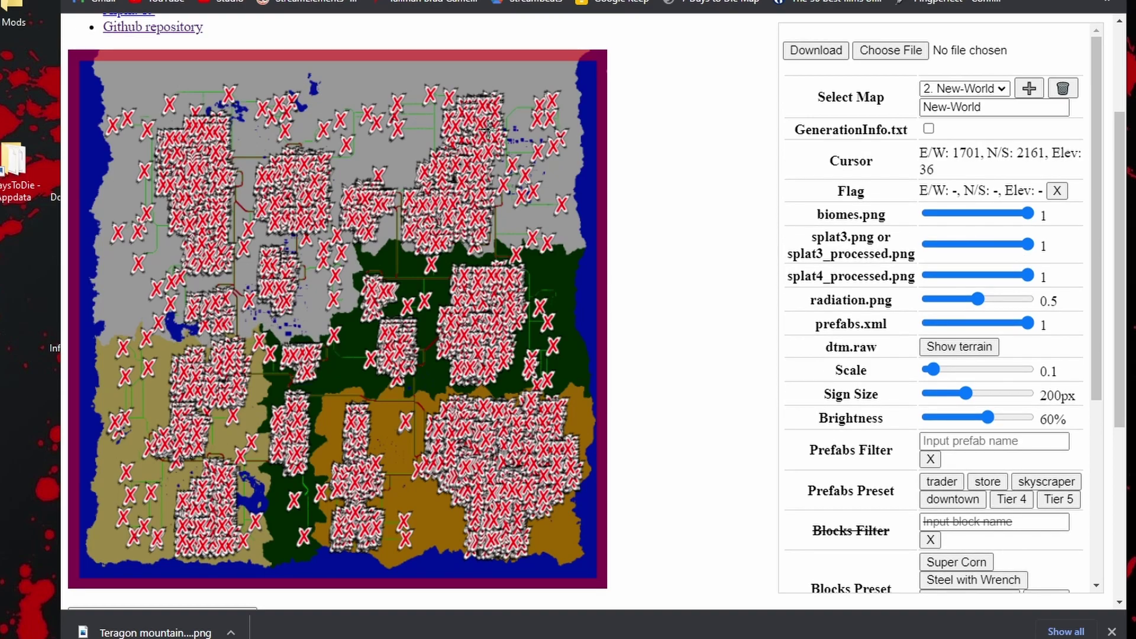
scroll(686, 402, down, 3)
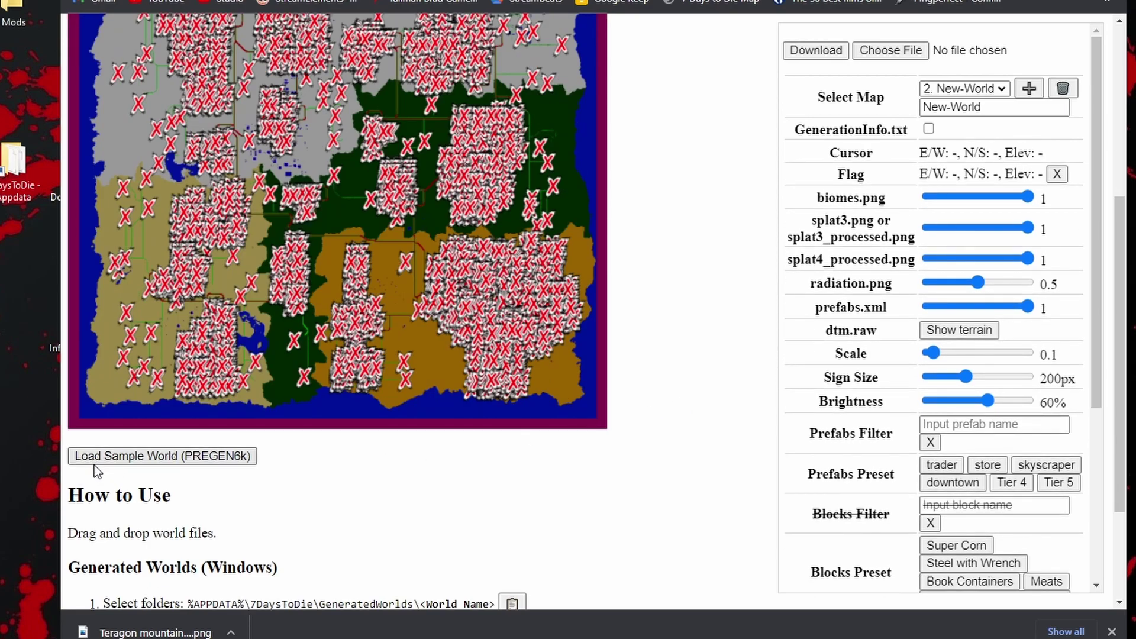
scroll(687, 347, up, 3)
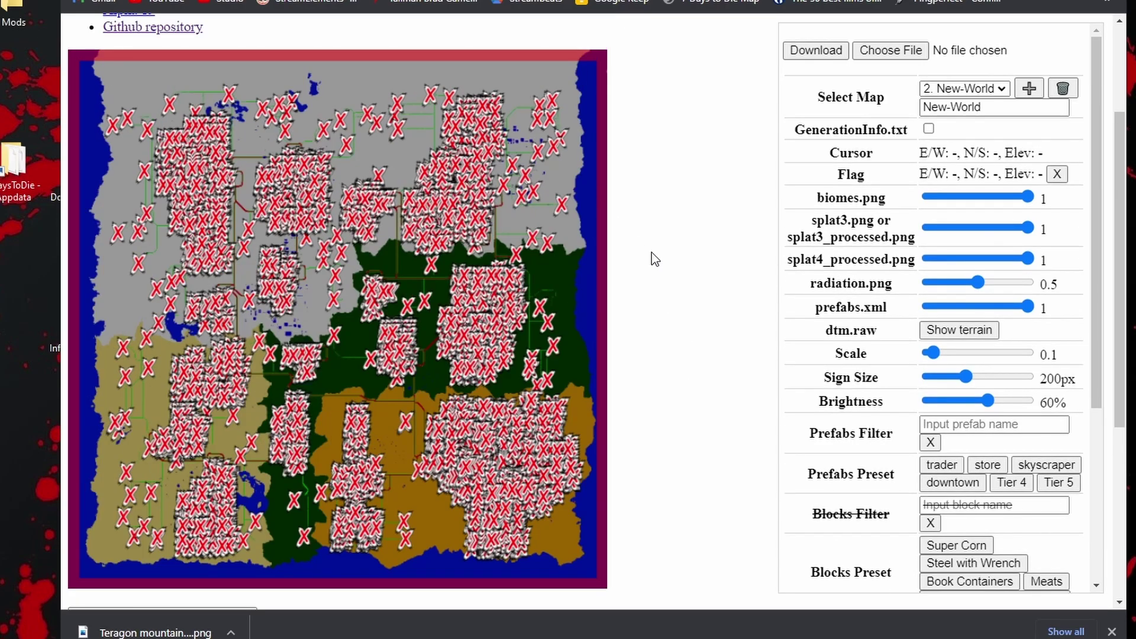
key(alt+Tab)
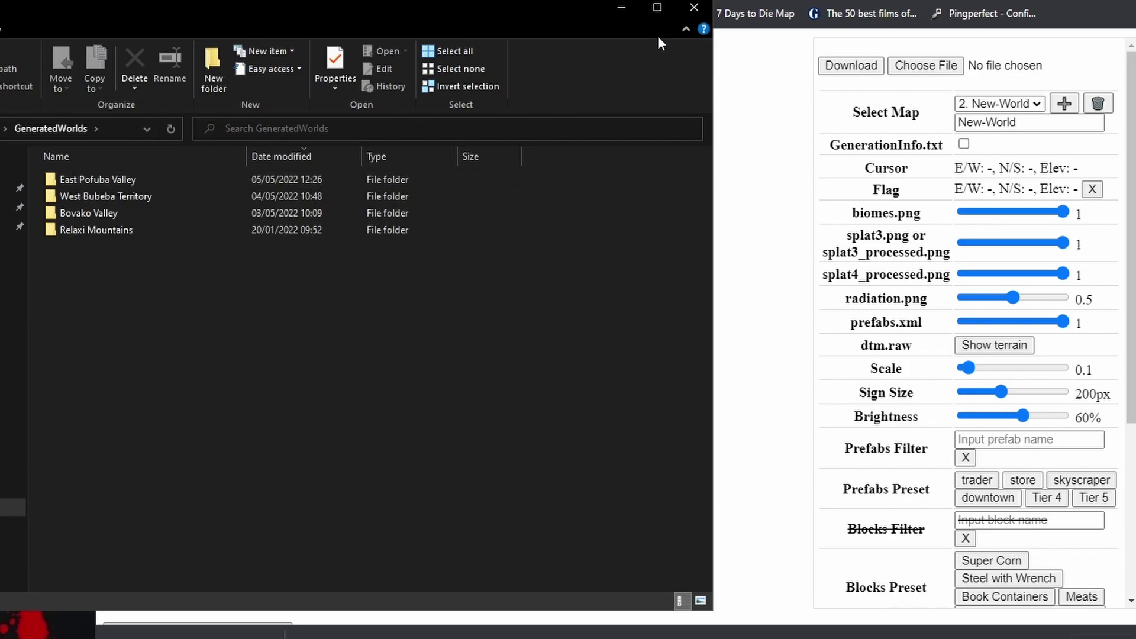
click(694, 8)
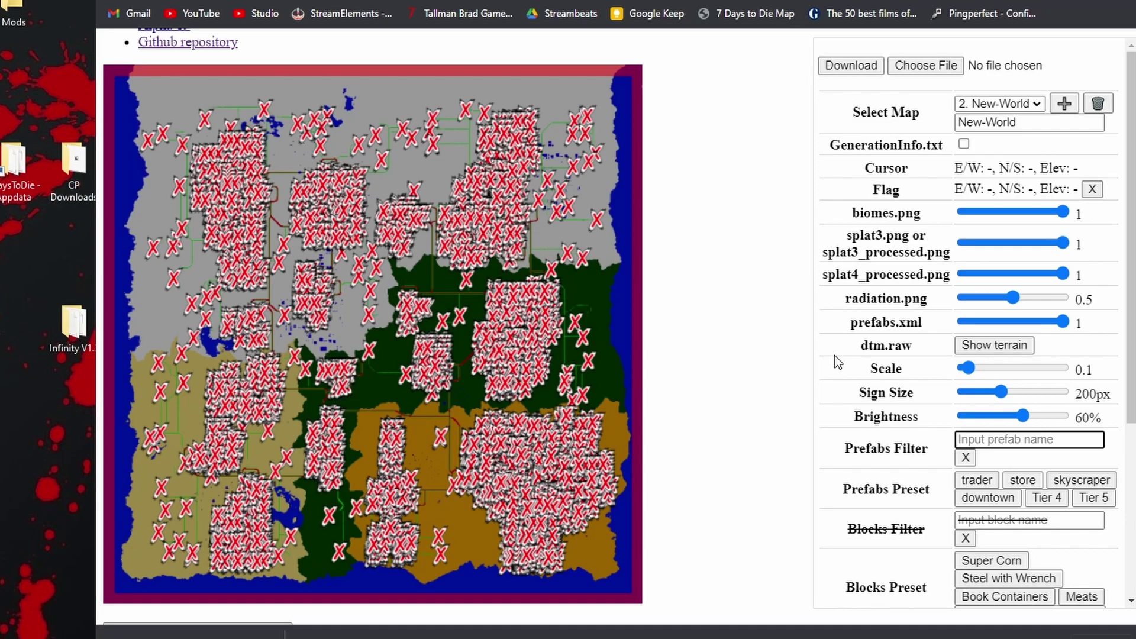
- Filter the map's prefab markers by mega, fabb, asia, med and zom
text(mega)
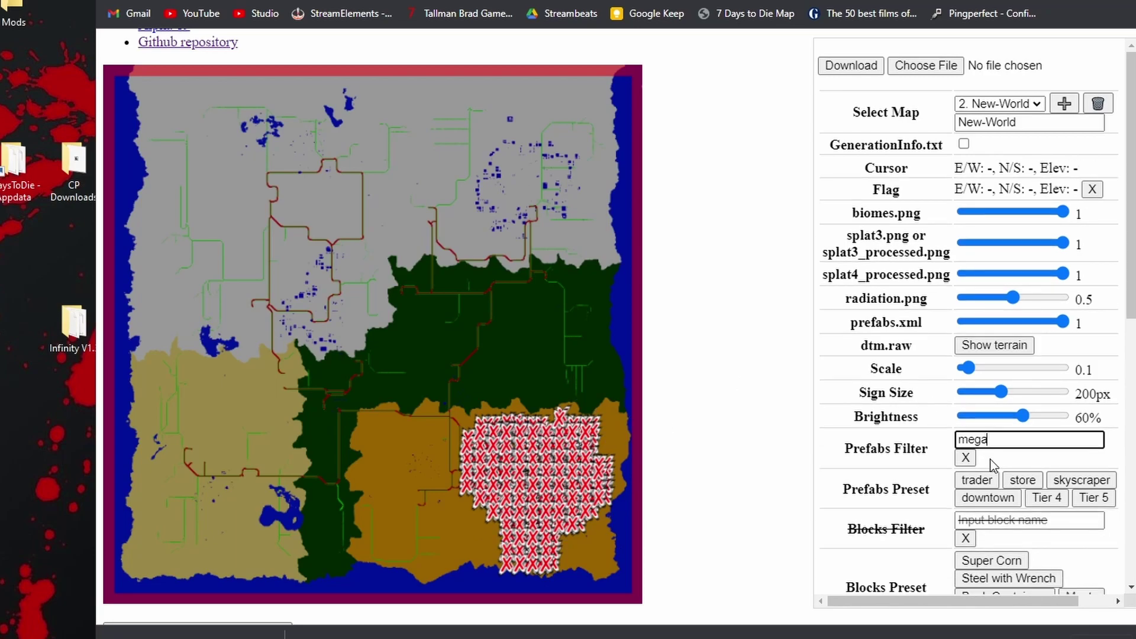
text(fabb)
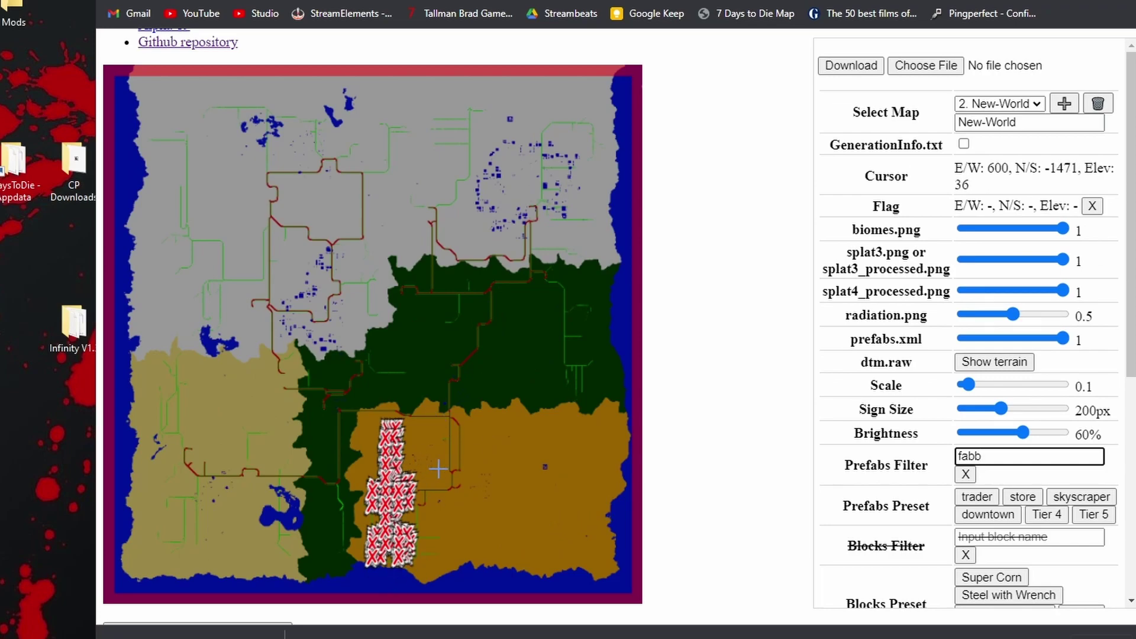
text(asia)
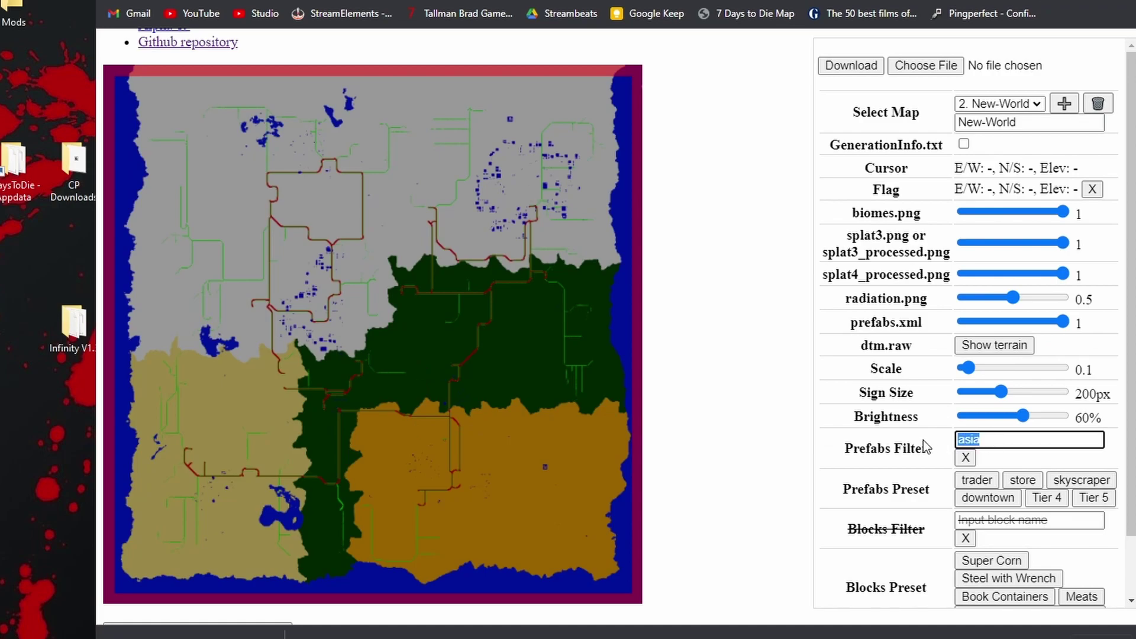
text(med)
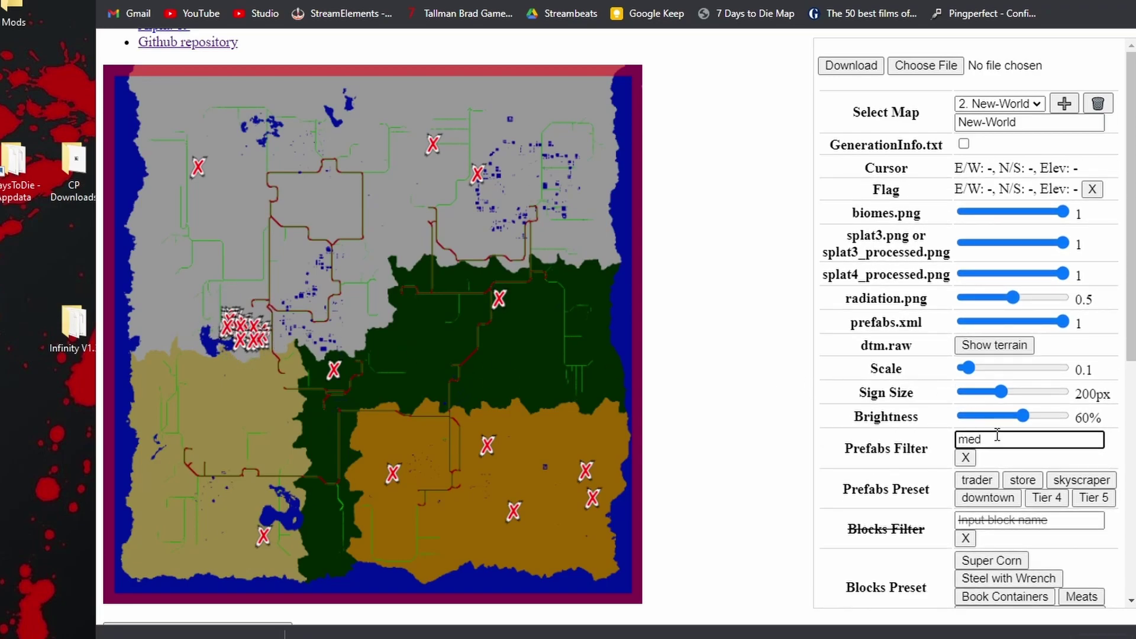
text(zom)
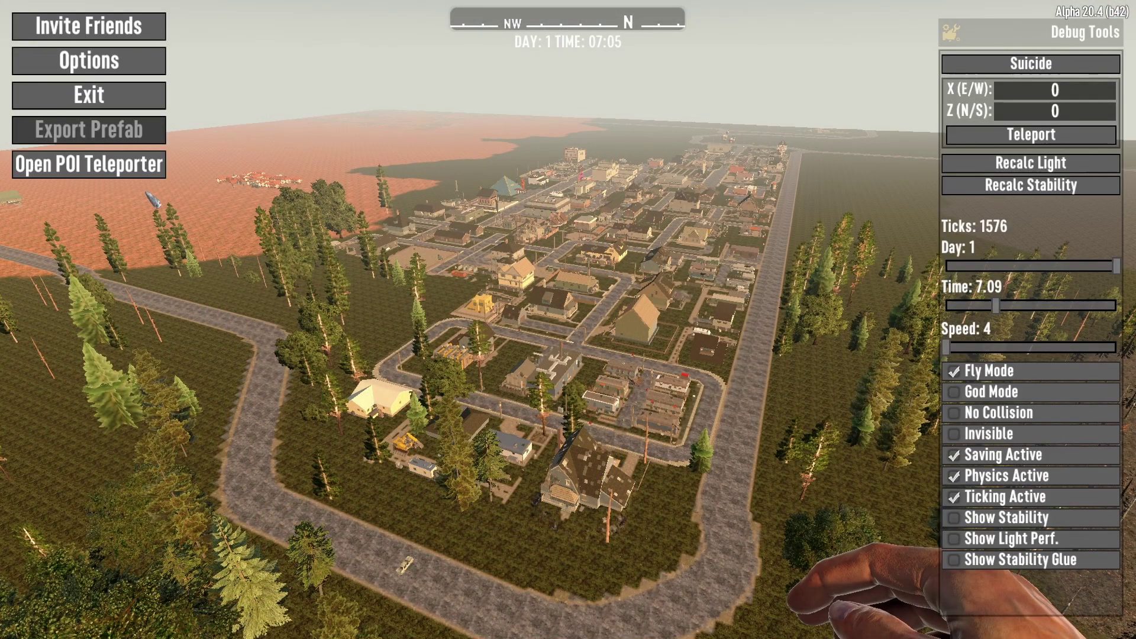
- Teleport into the megacity by searching 'meg' in the POI Teleporter
click(151, 164)
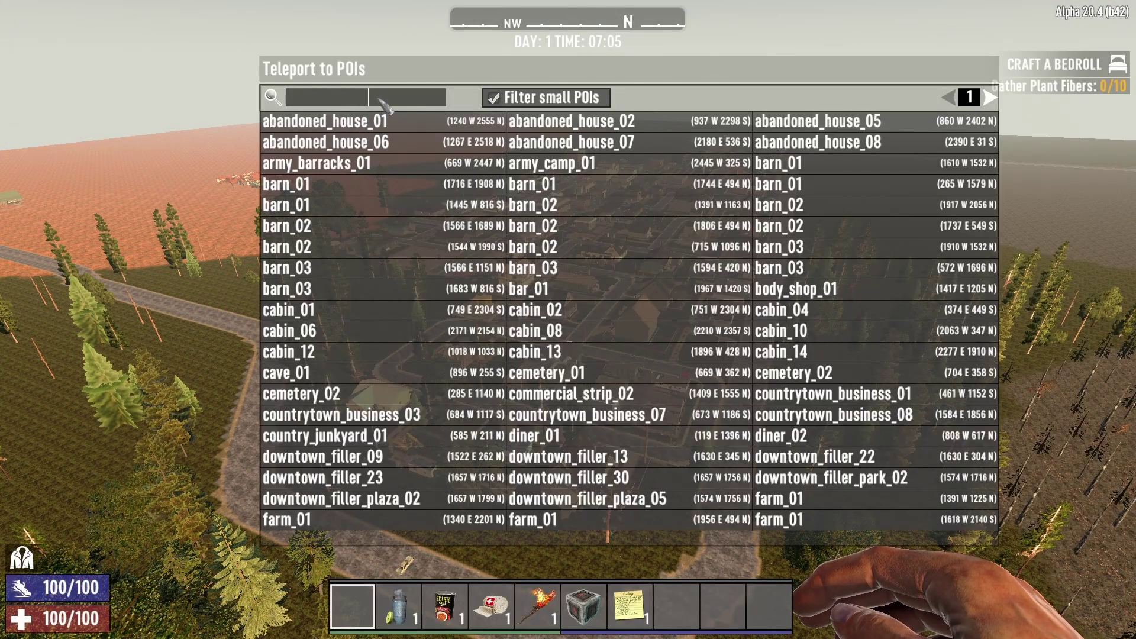
click(379, 99)
text(mega)
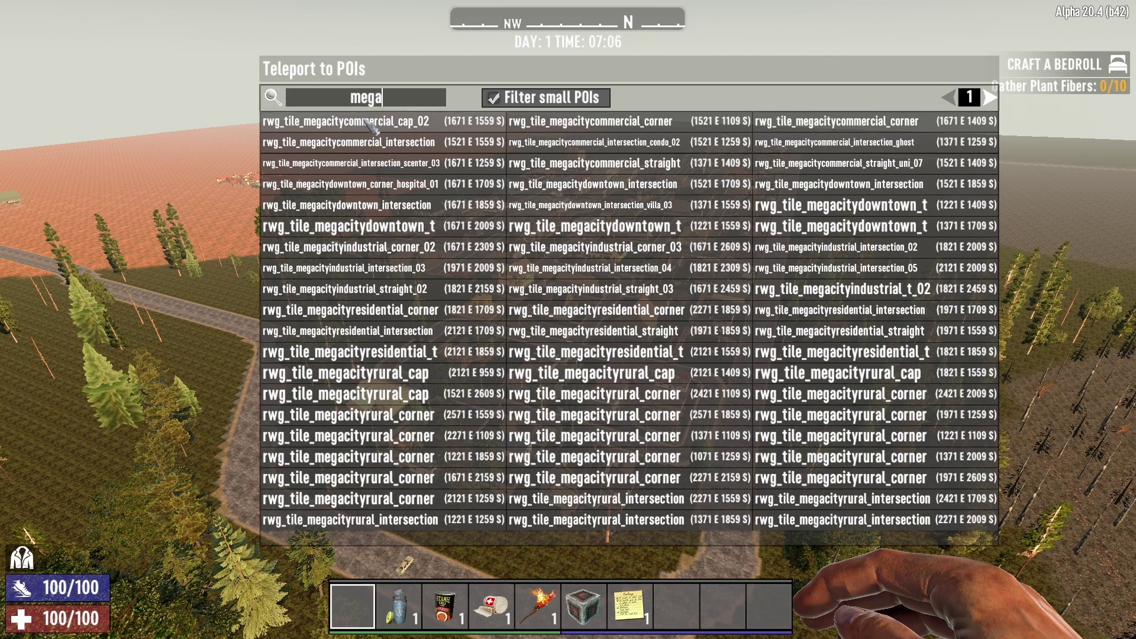
click(367, 121)
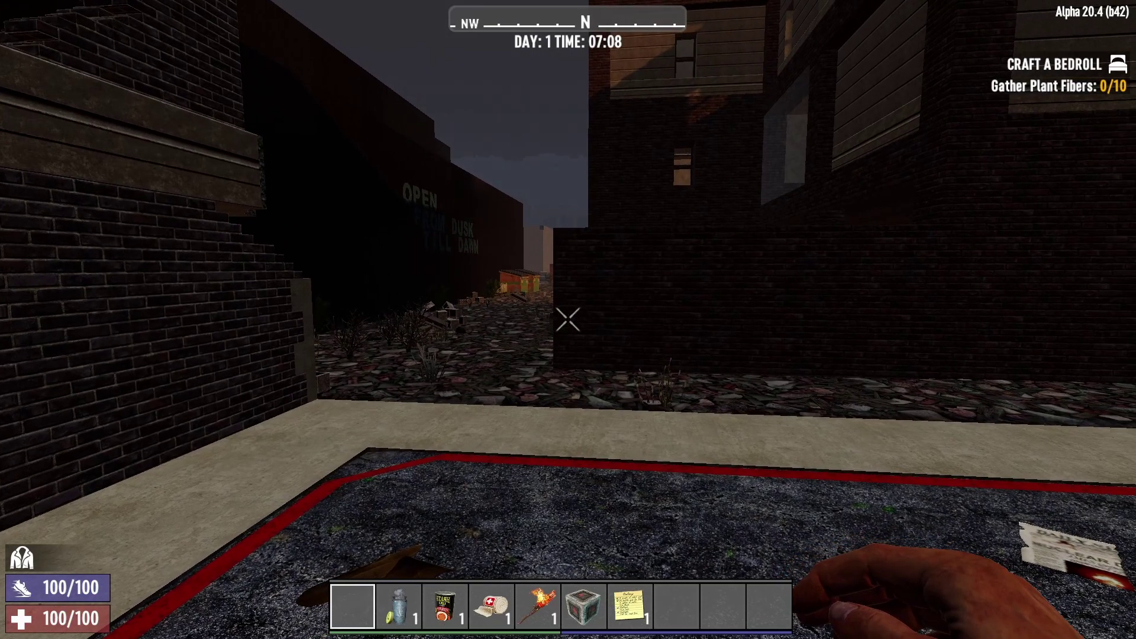
- Fly up above the megacity rooftops to face the tall tower, then bring up the debug menu
key(space)
key(space)
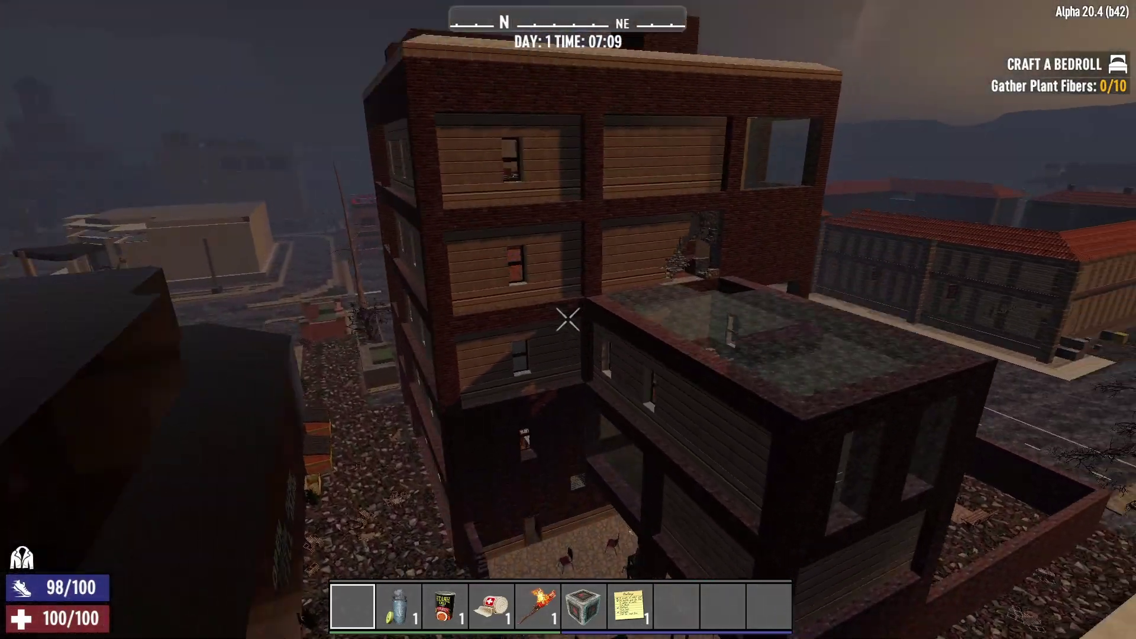
key(space)
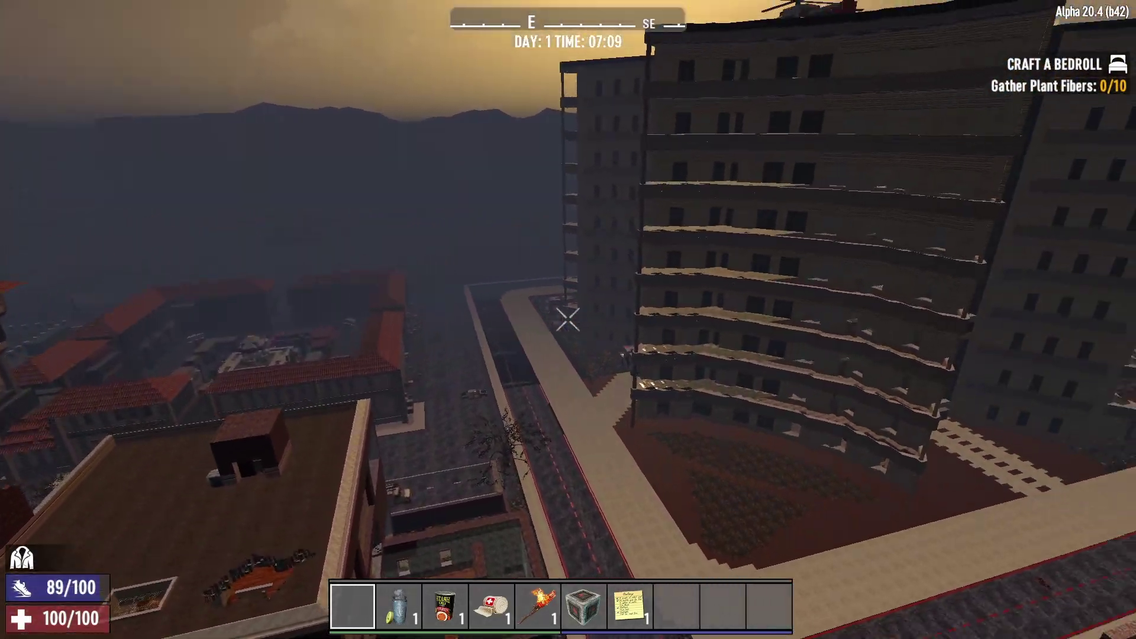
key(space)
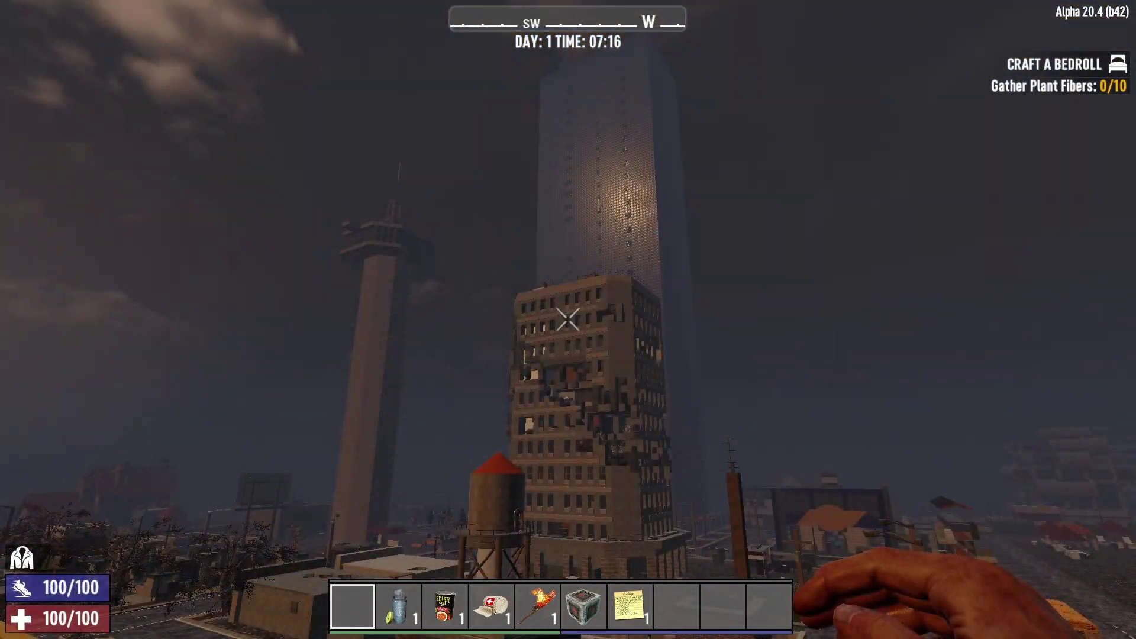
key(Escape)
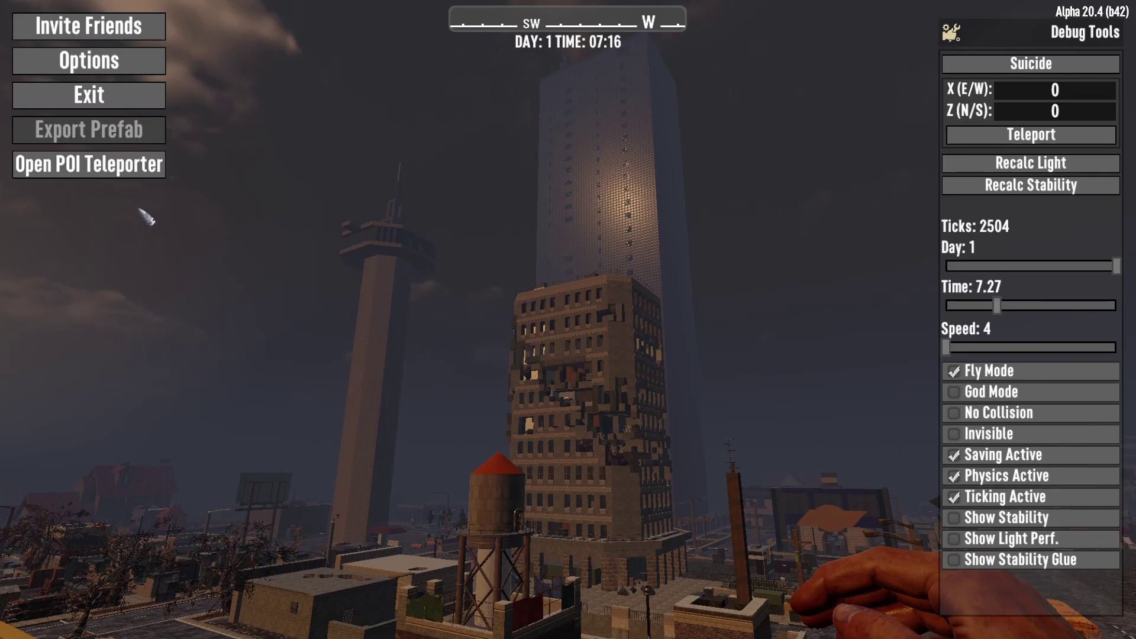
- Teleport to the medieval village using search 'me', then walk forward and fly over the snowy town
click(125, 168)
key(BackSpace)
key(BackSpace)
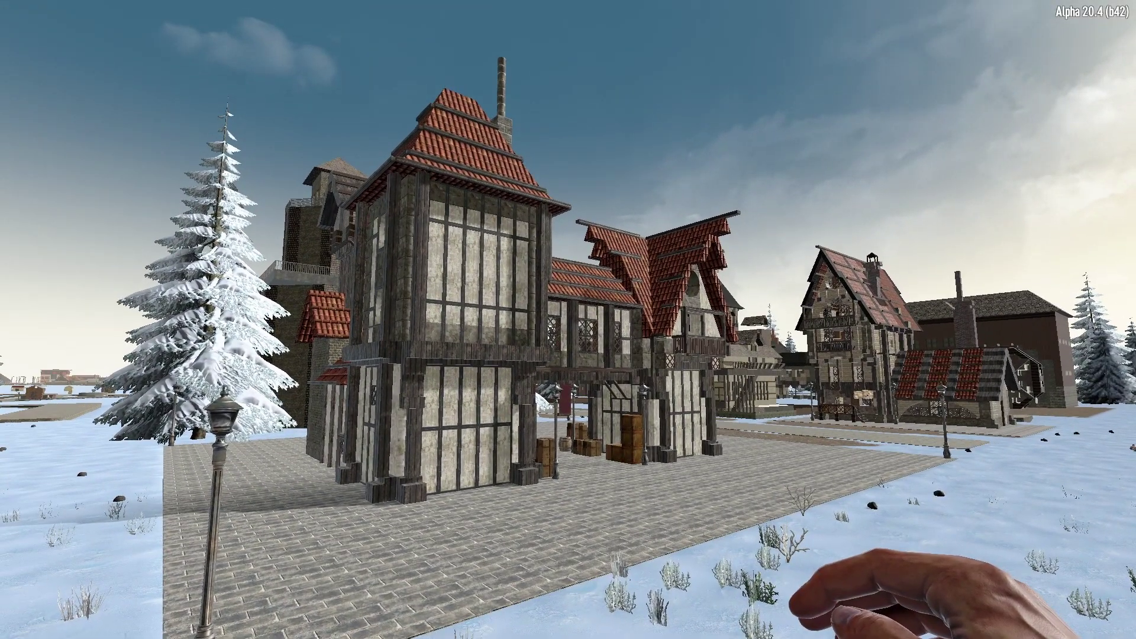
key(w)
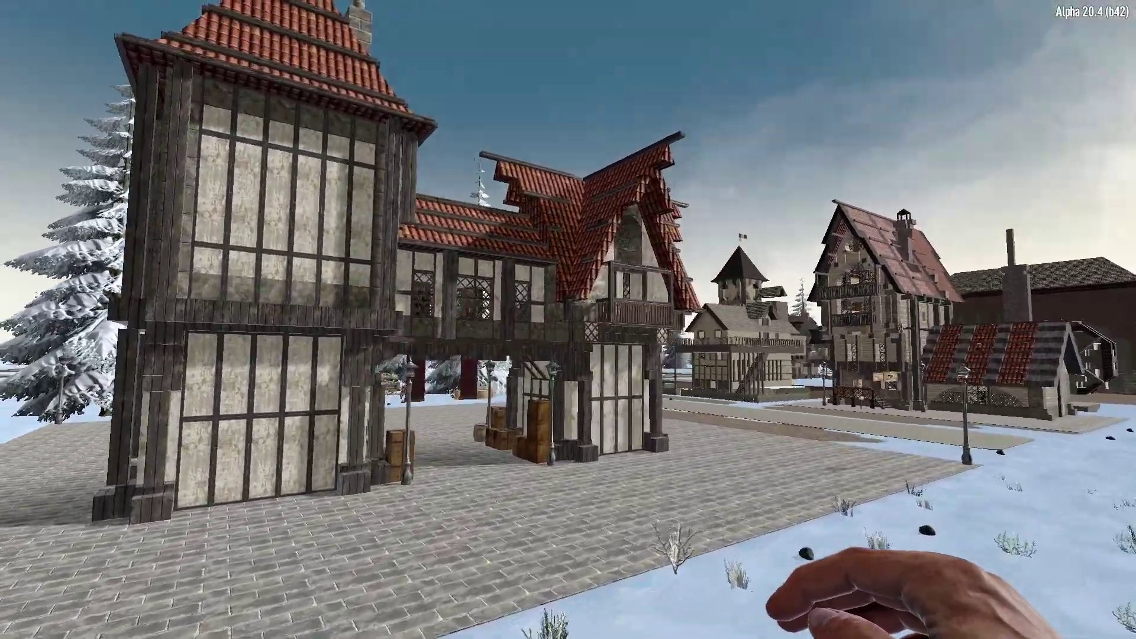
key(w)
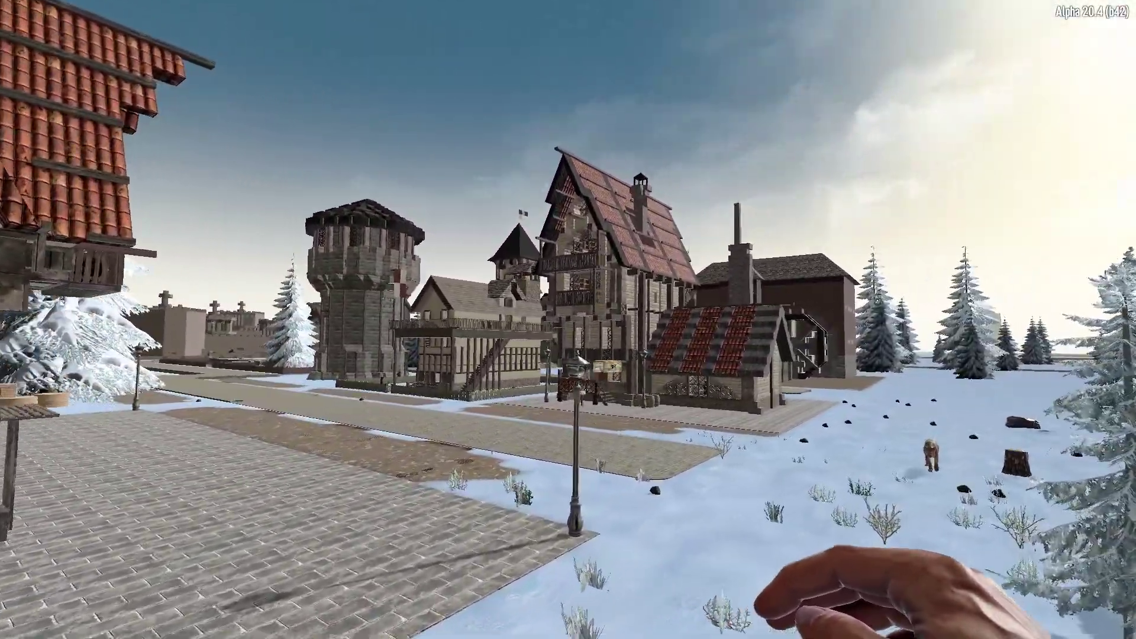
key(w)
key(space)
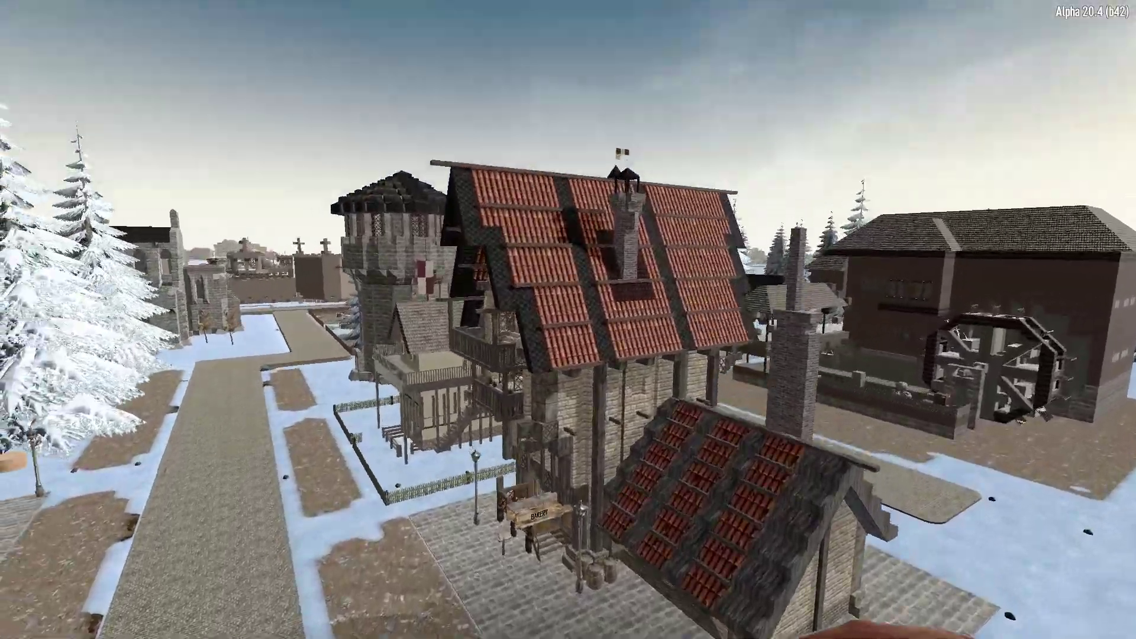
key(space)
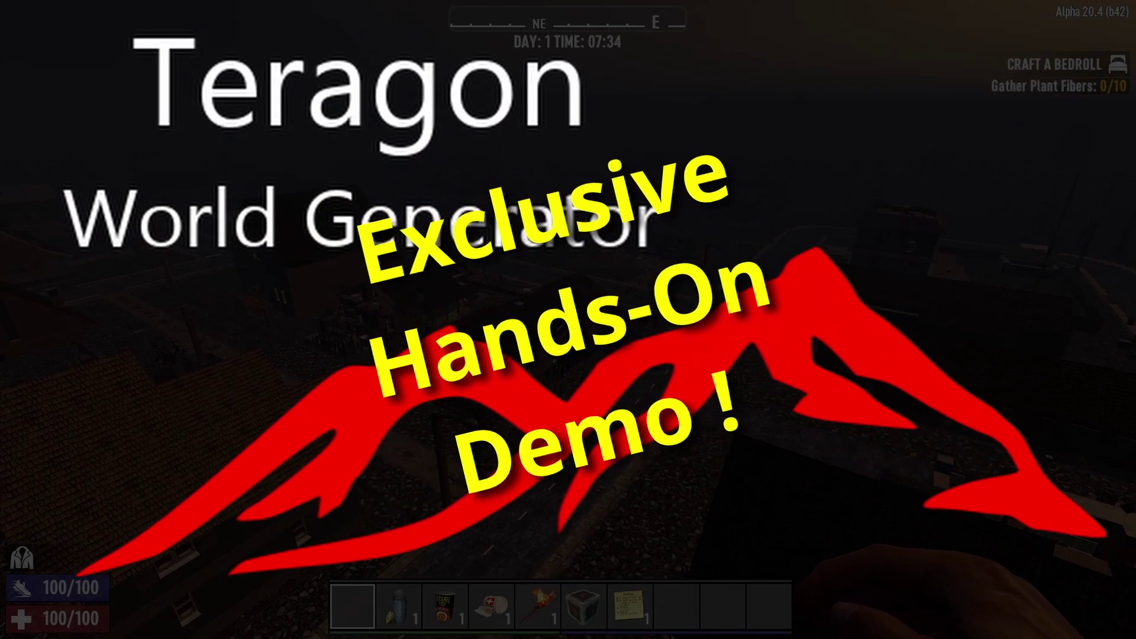
- Turn the view south over the dark town among burnt trees
key(F7)
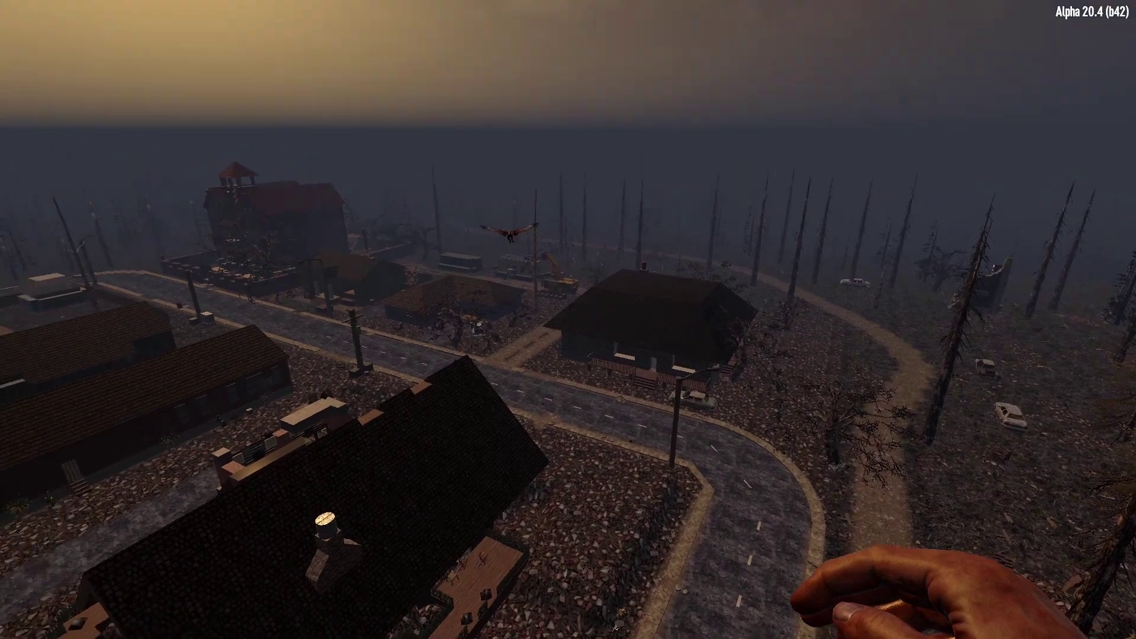